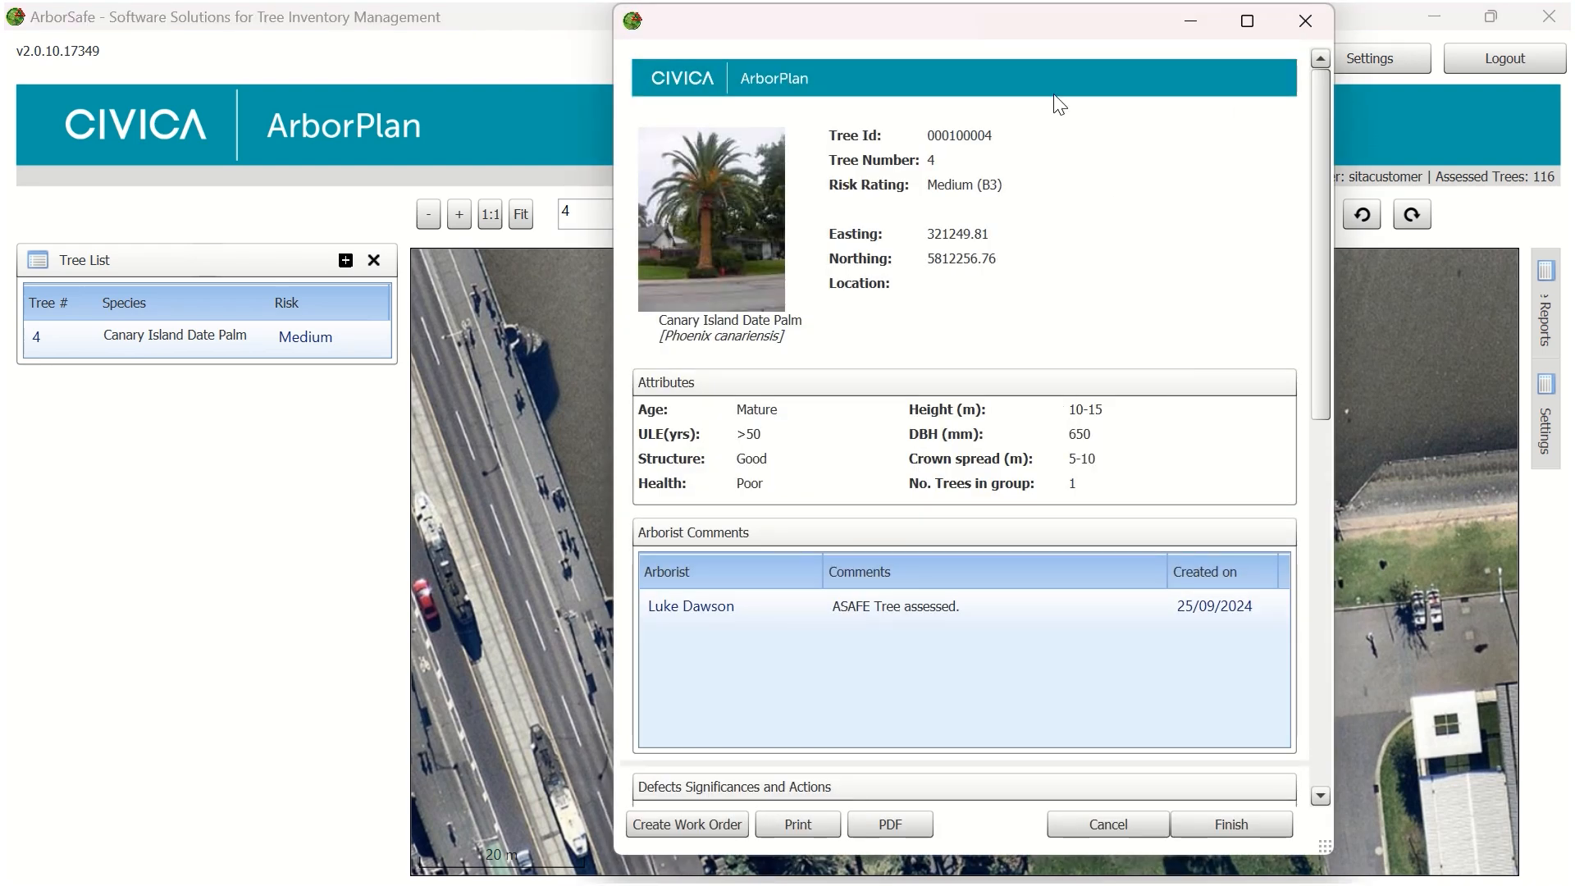
# Close tree 4's assessment, reopen it from the tree's entry in the list to review it, and close it again
pyautogui.moveTo(920, 37); pyautogui.dragTo(783, 38)
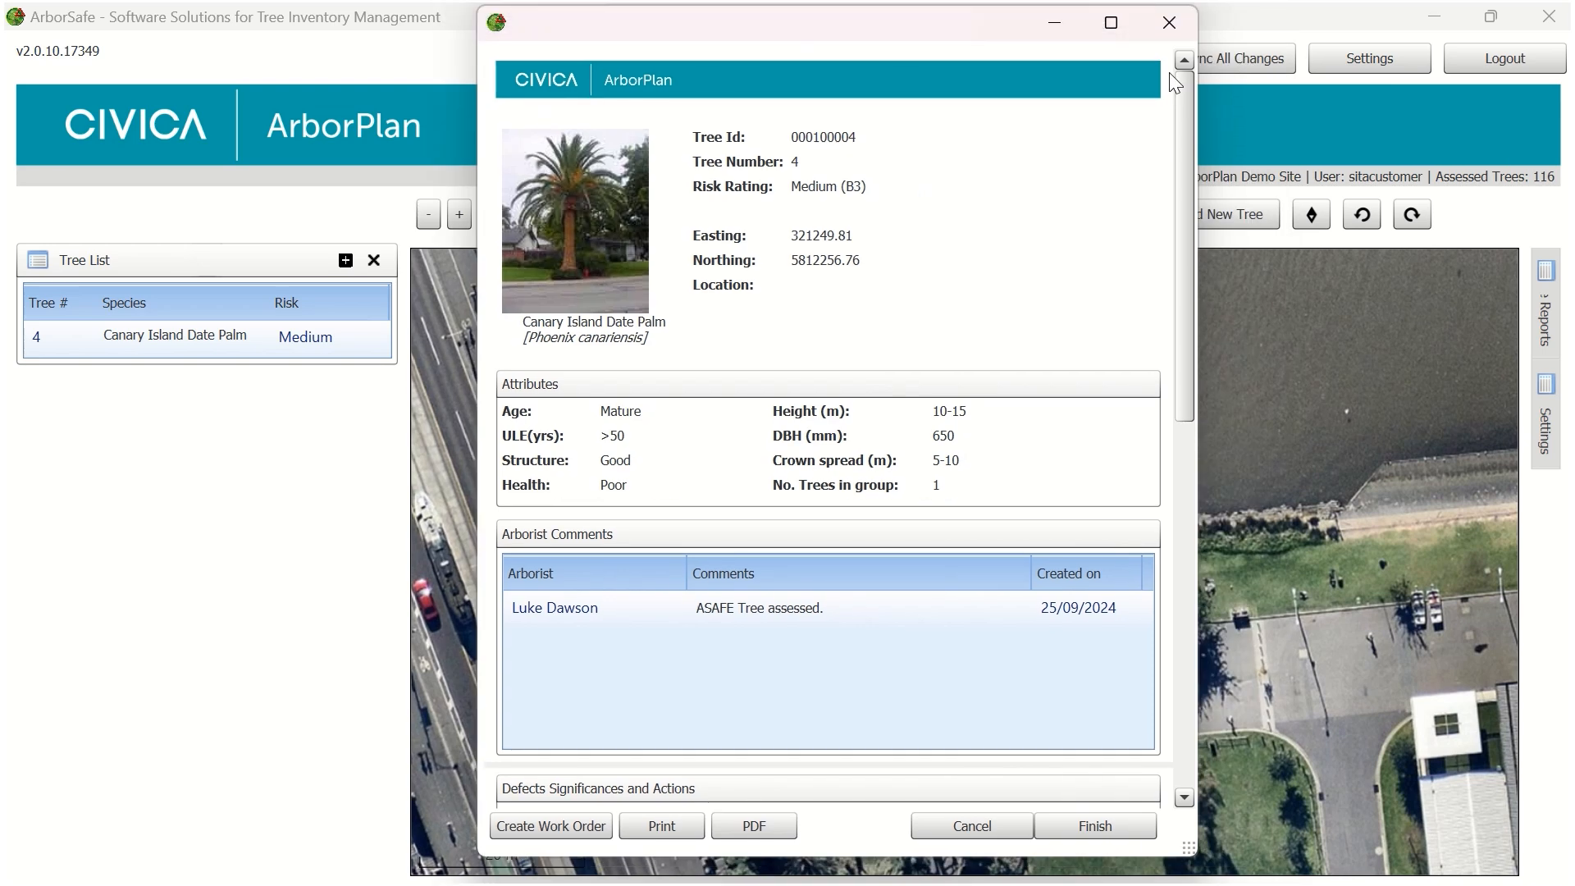
pyautogui.click(1168, 22)
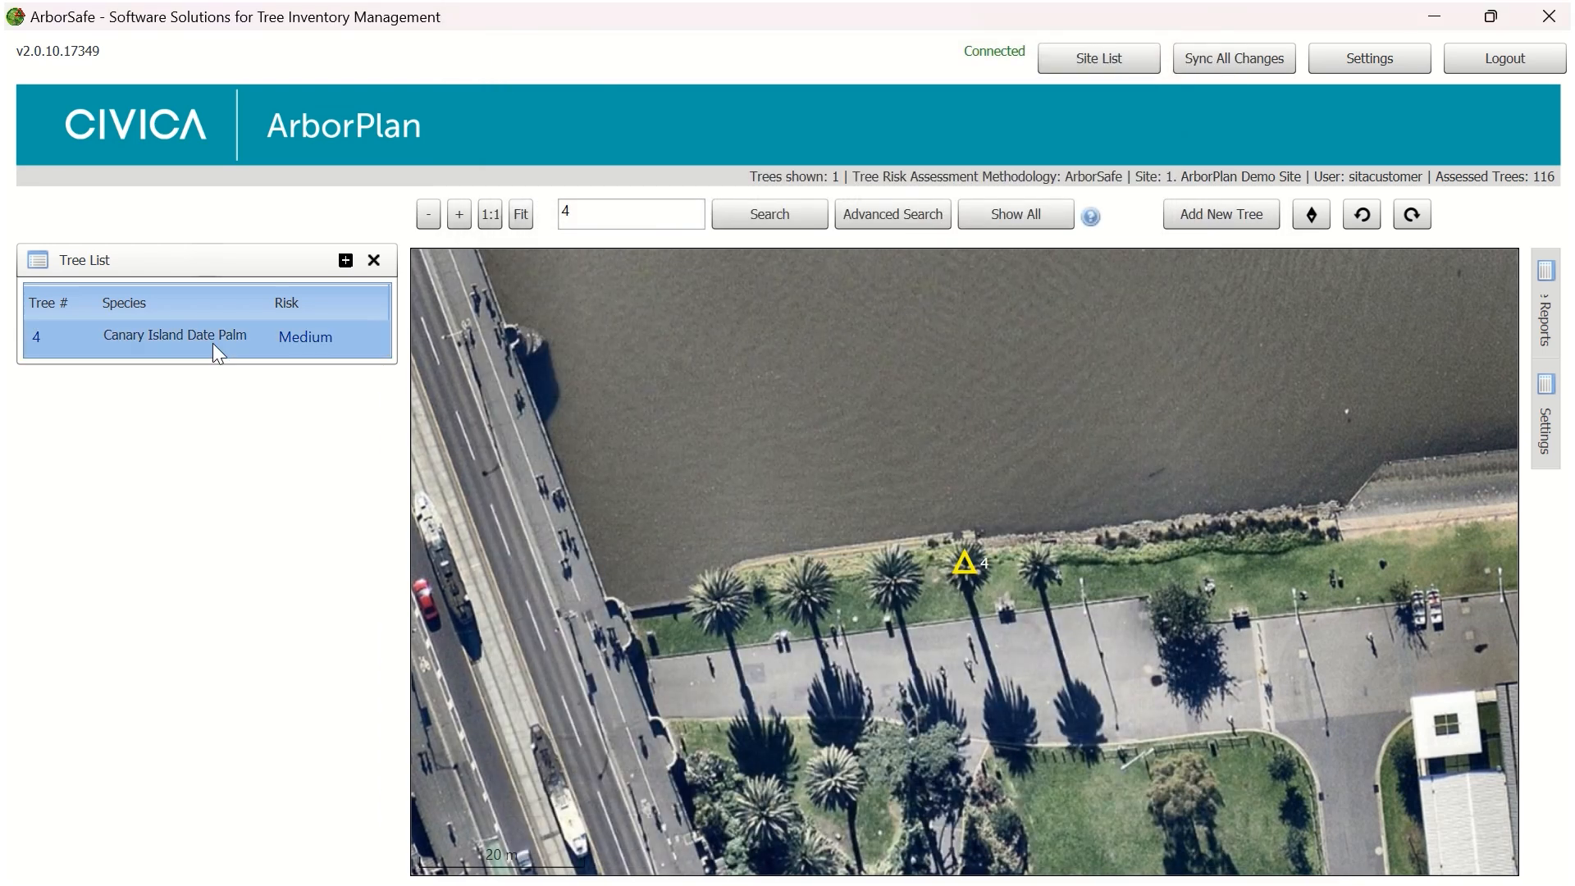
pyautogui.click(214, 345)
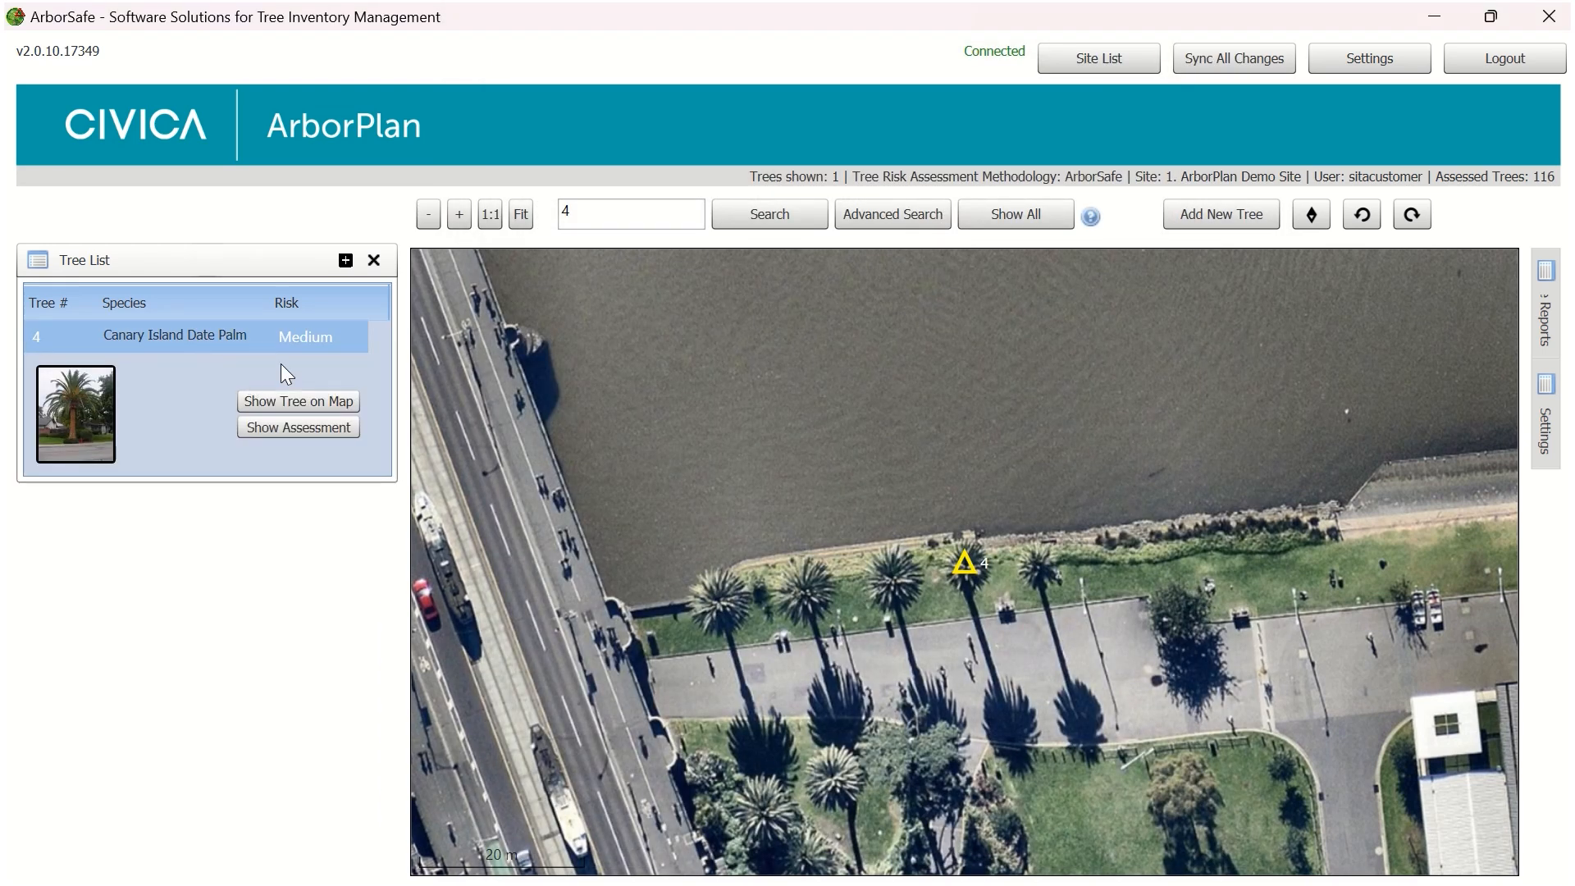
pyautogui.click(272, 428)
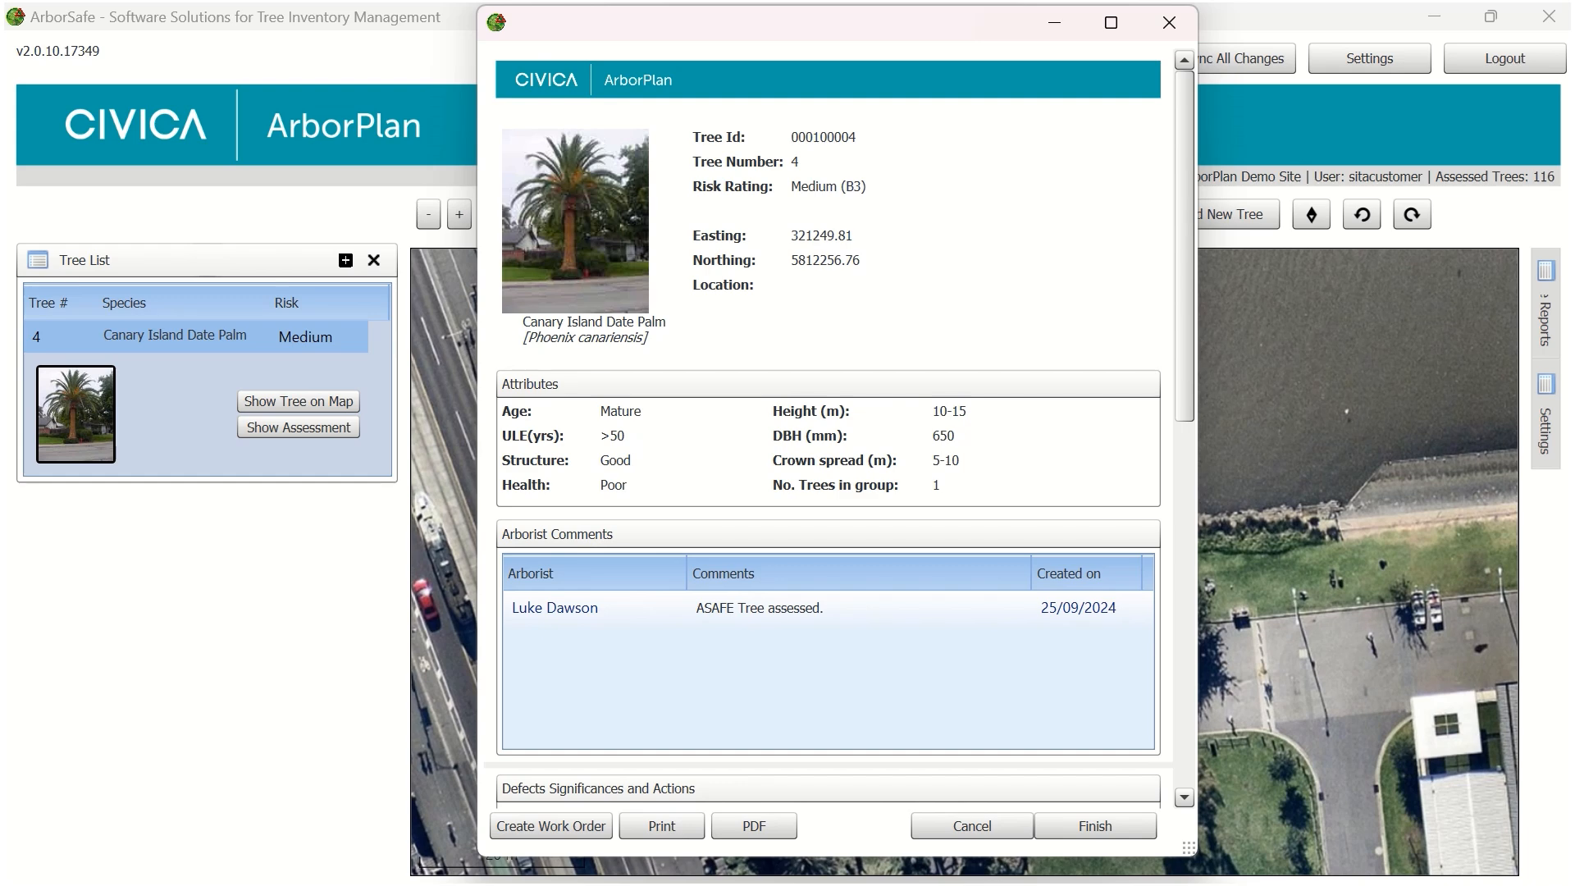
pyautogui.click(1169, 19)
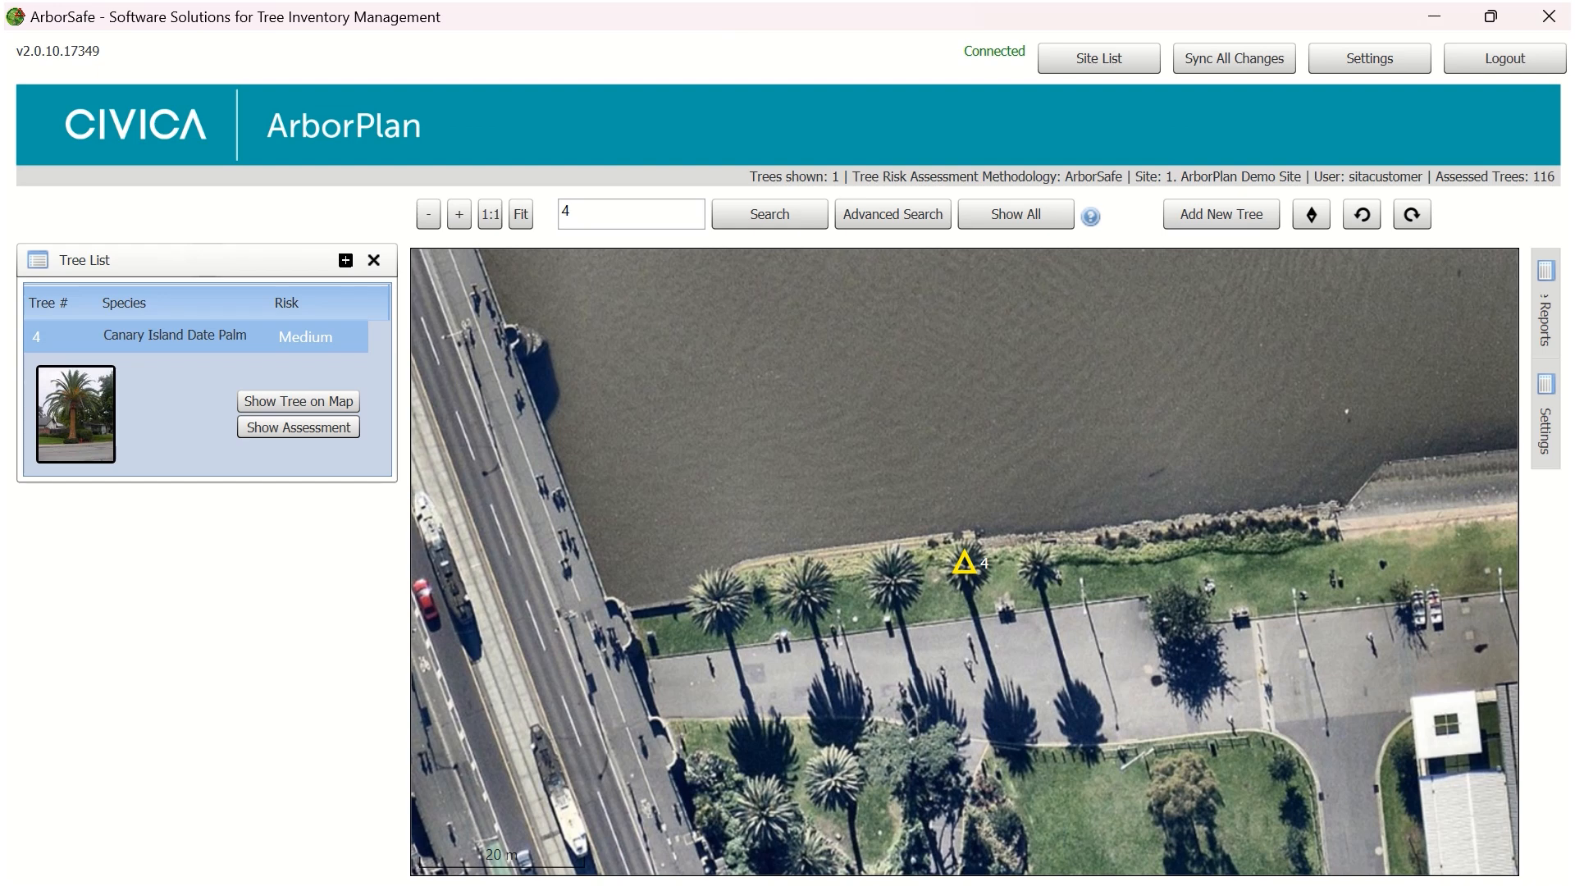
# Show all trees, and run a search for tree numbers 2 3 4 23-28
pyautogui.click(1007, 212)
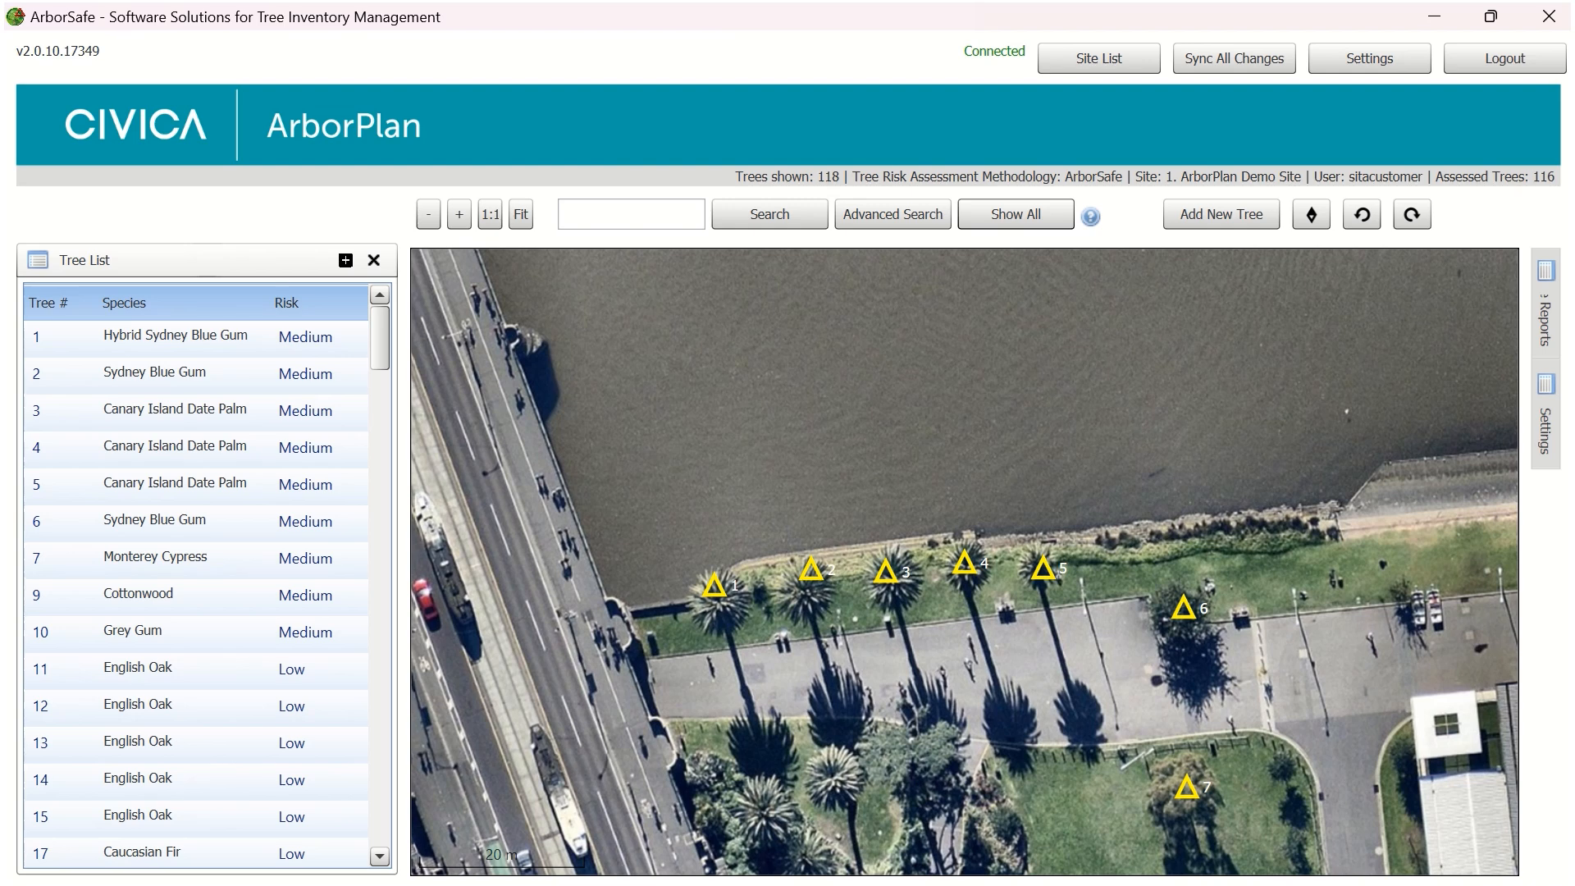
pyautogui.click(632, 218)
pyautogui.write('2 3 4')
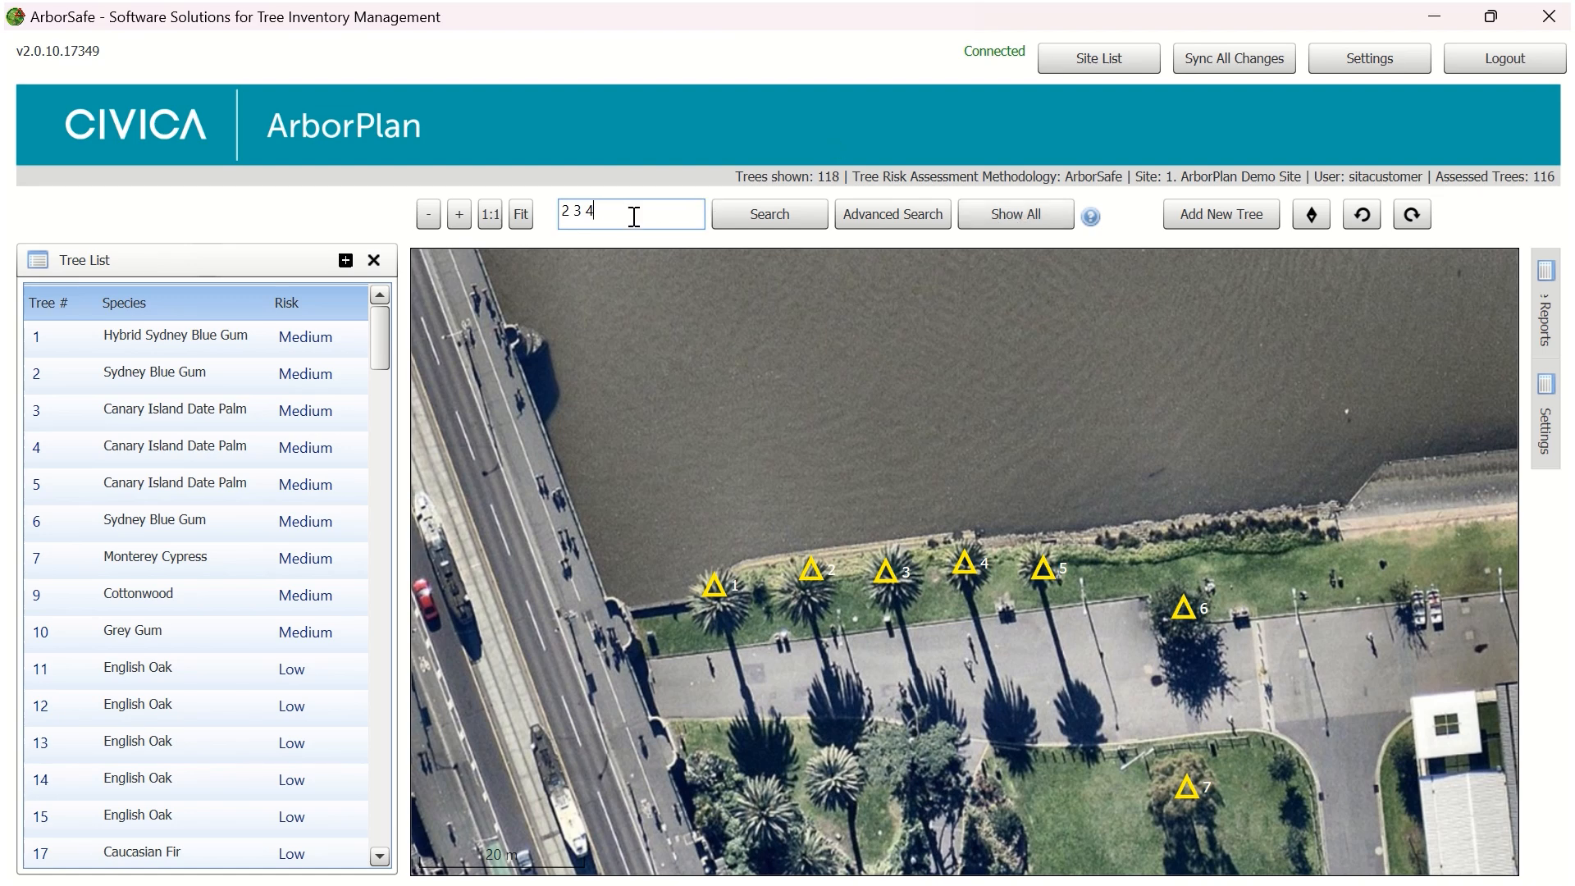
pyautogui.write('23-28')
pyautogui.click(799, 214)
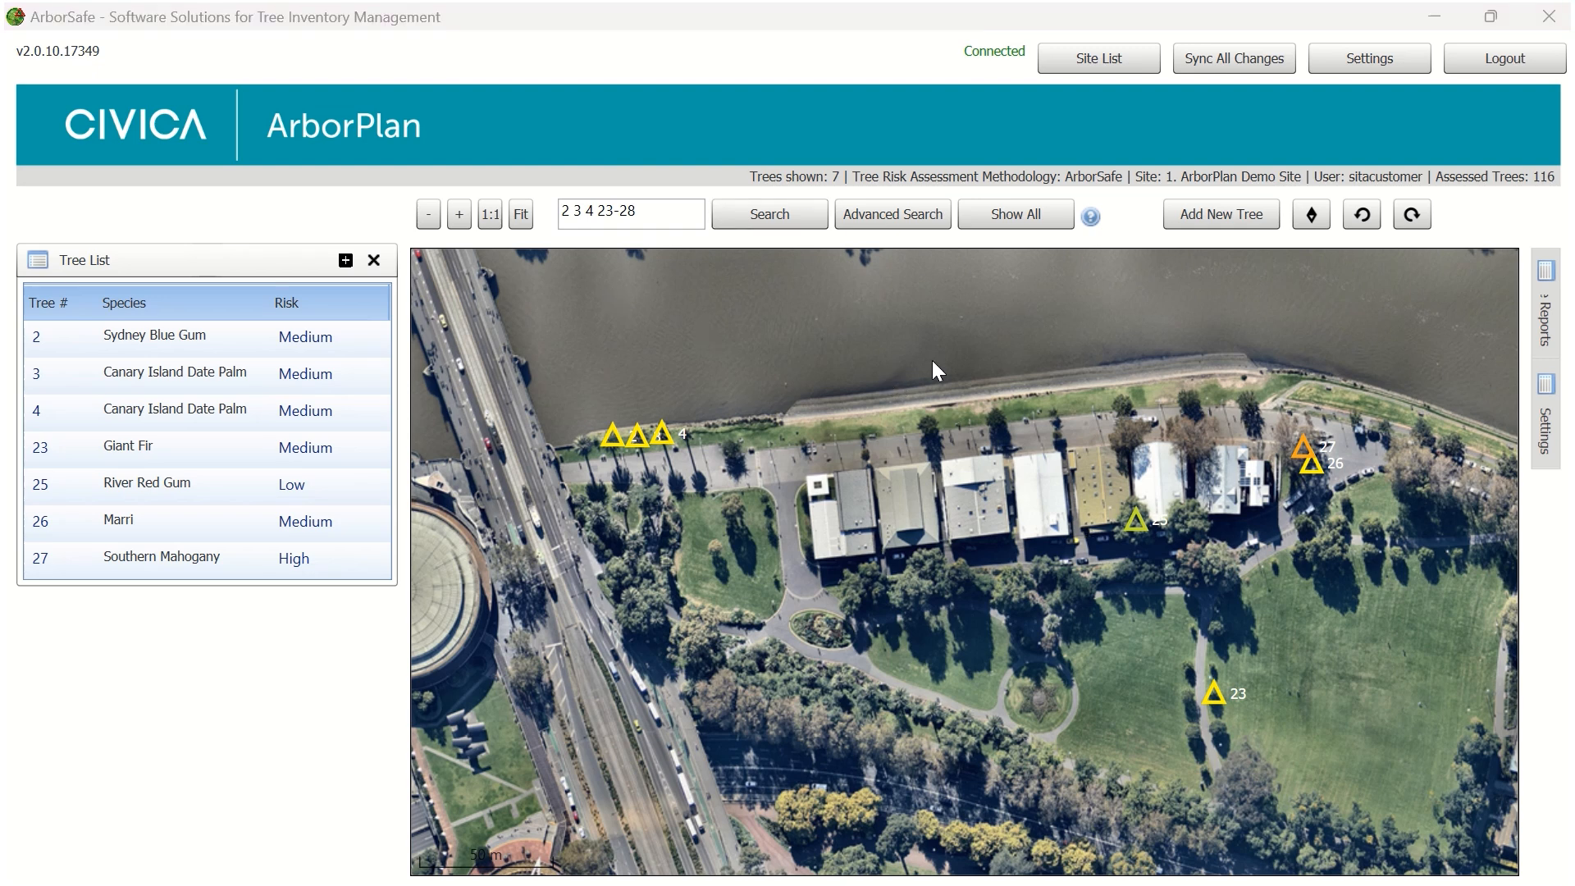
# Show all trees again and collapse the tree list to enlarge the map
pyautogui.click(1017, 214)
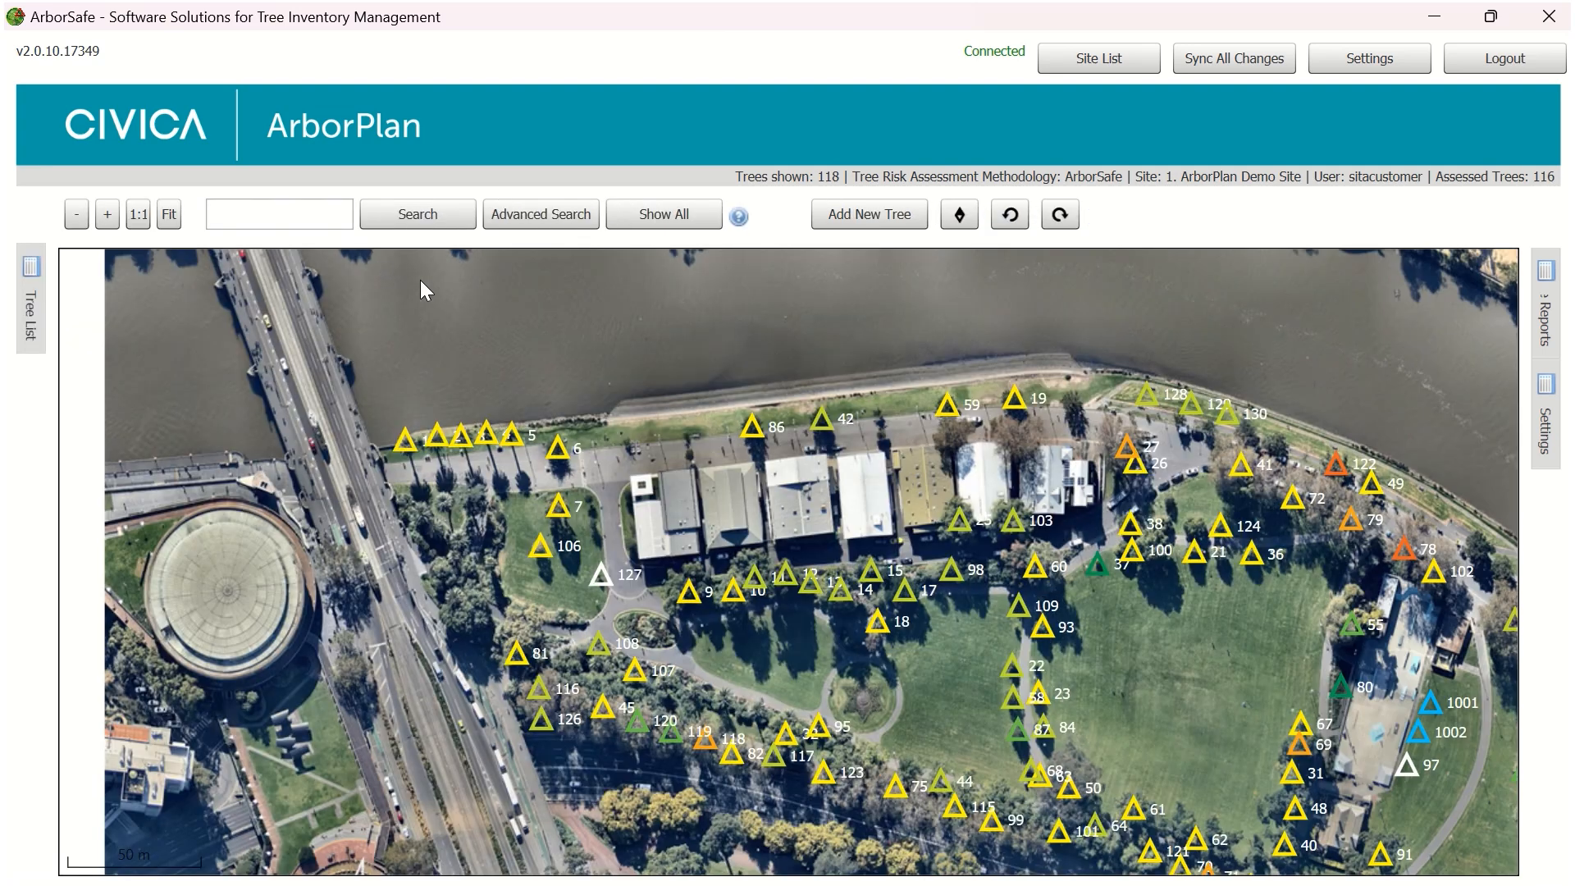
pyautogui.click(374, 261)
# Open the advanced search and review the filter options for Height, DBH and Canopy Spread
pyautogui.click(555, 213)
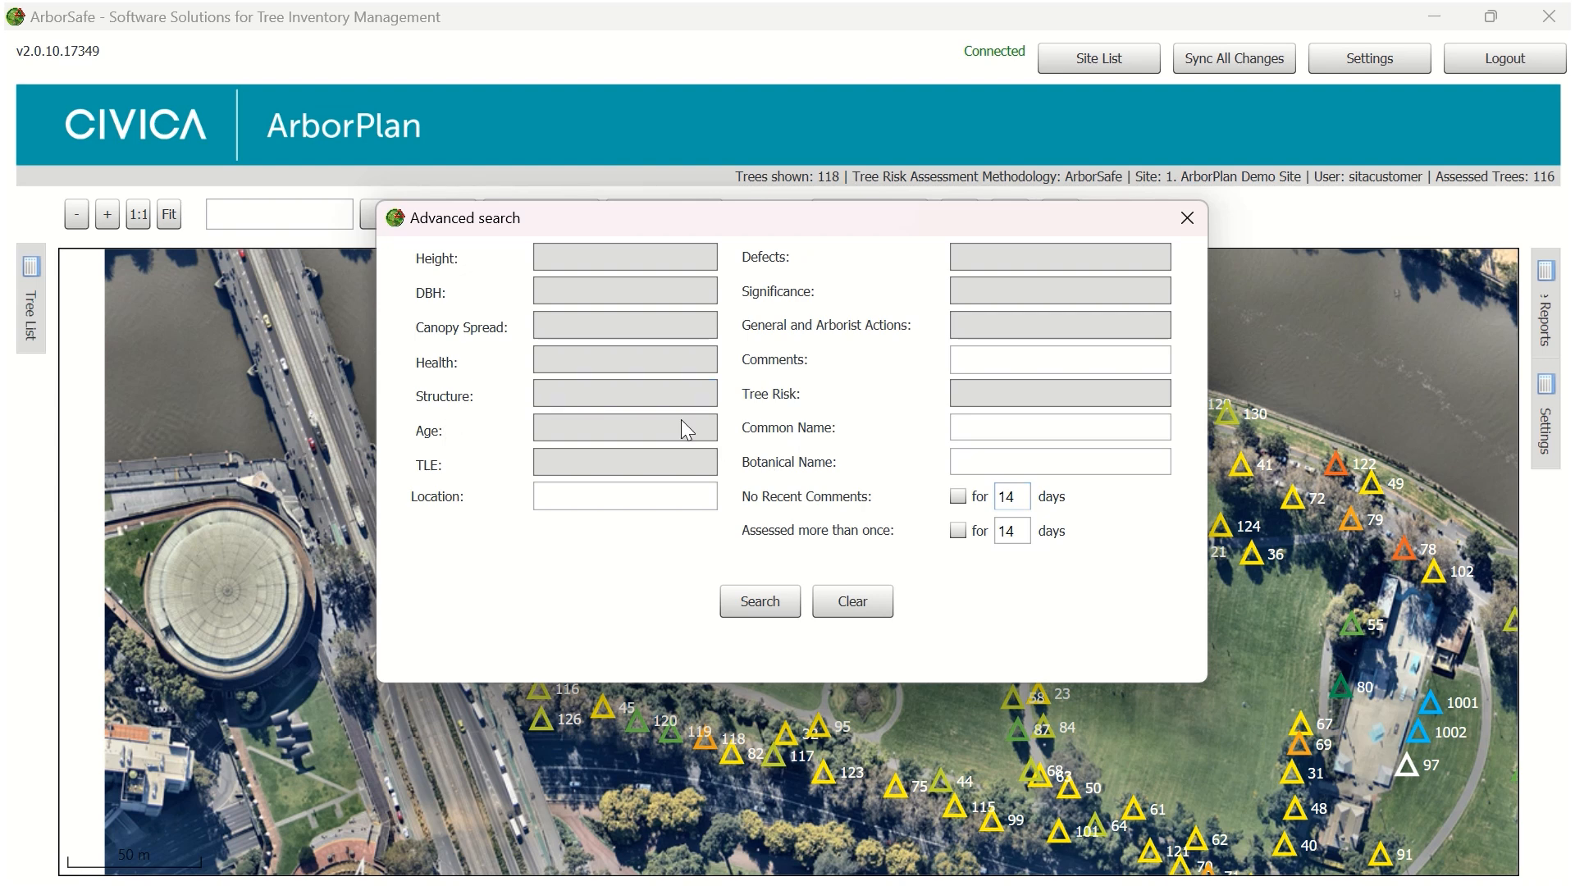
pyautogui.click(624, 256)
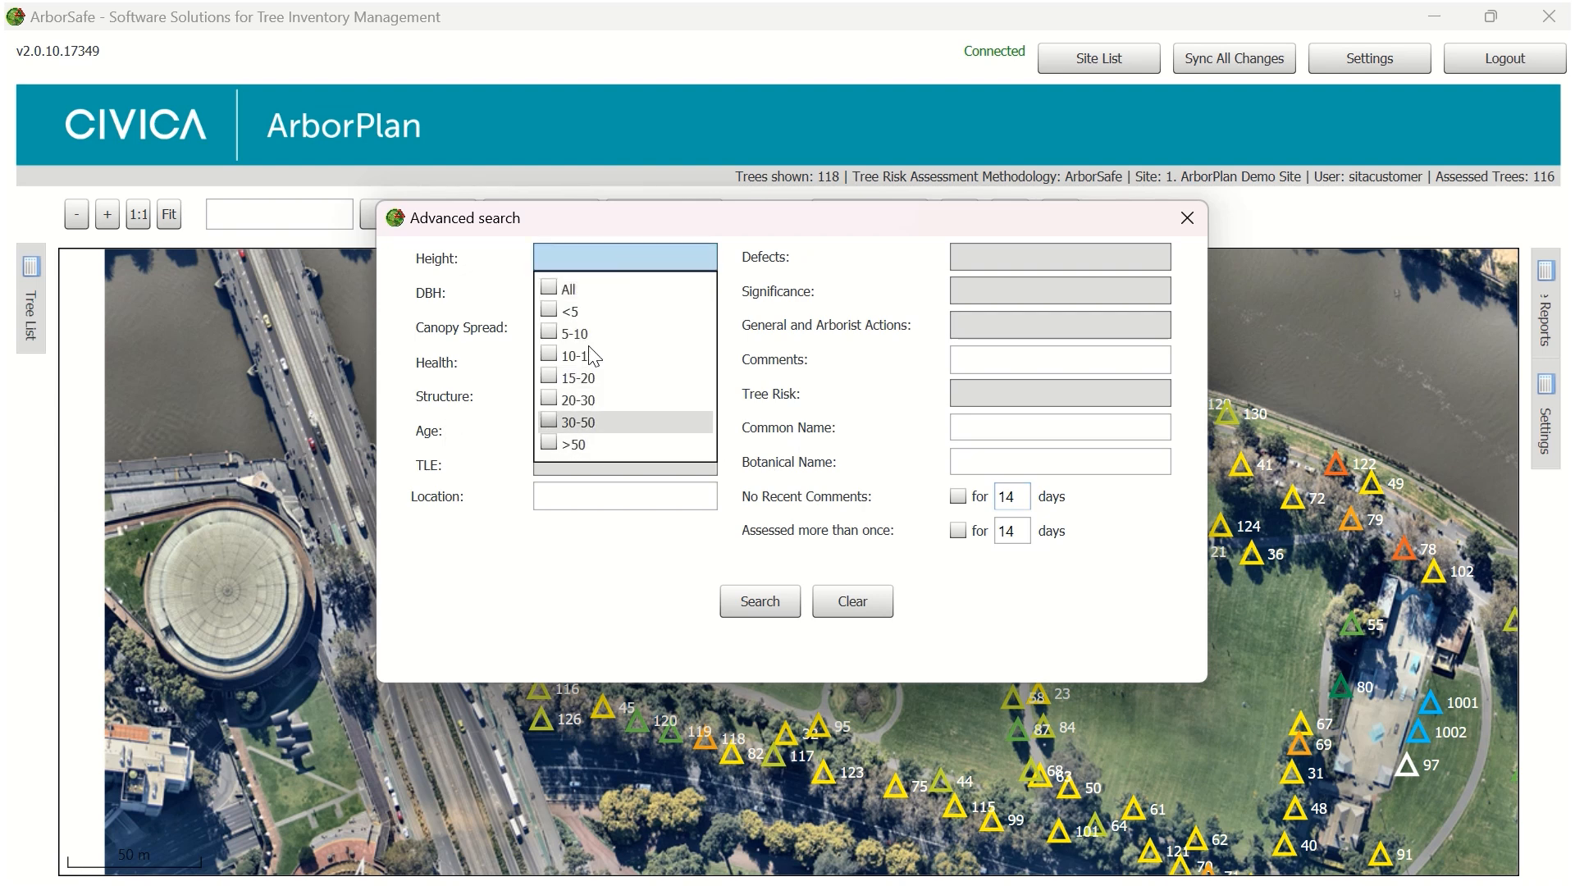
pyautogui.click(607, 254)
pyautogui.click(593, 292)
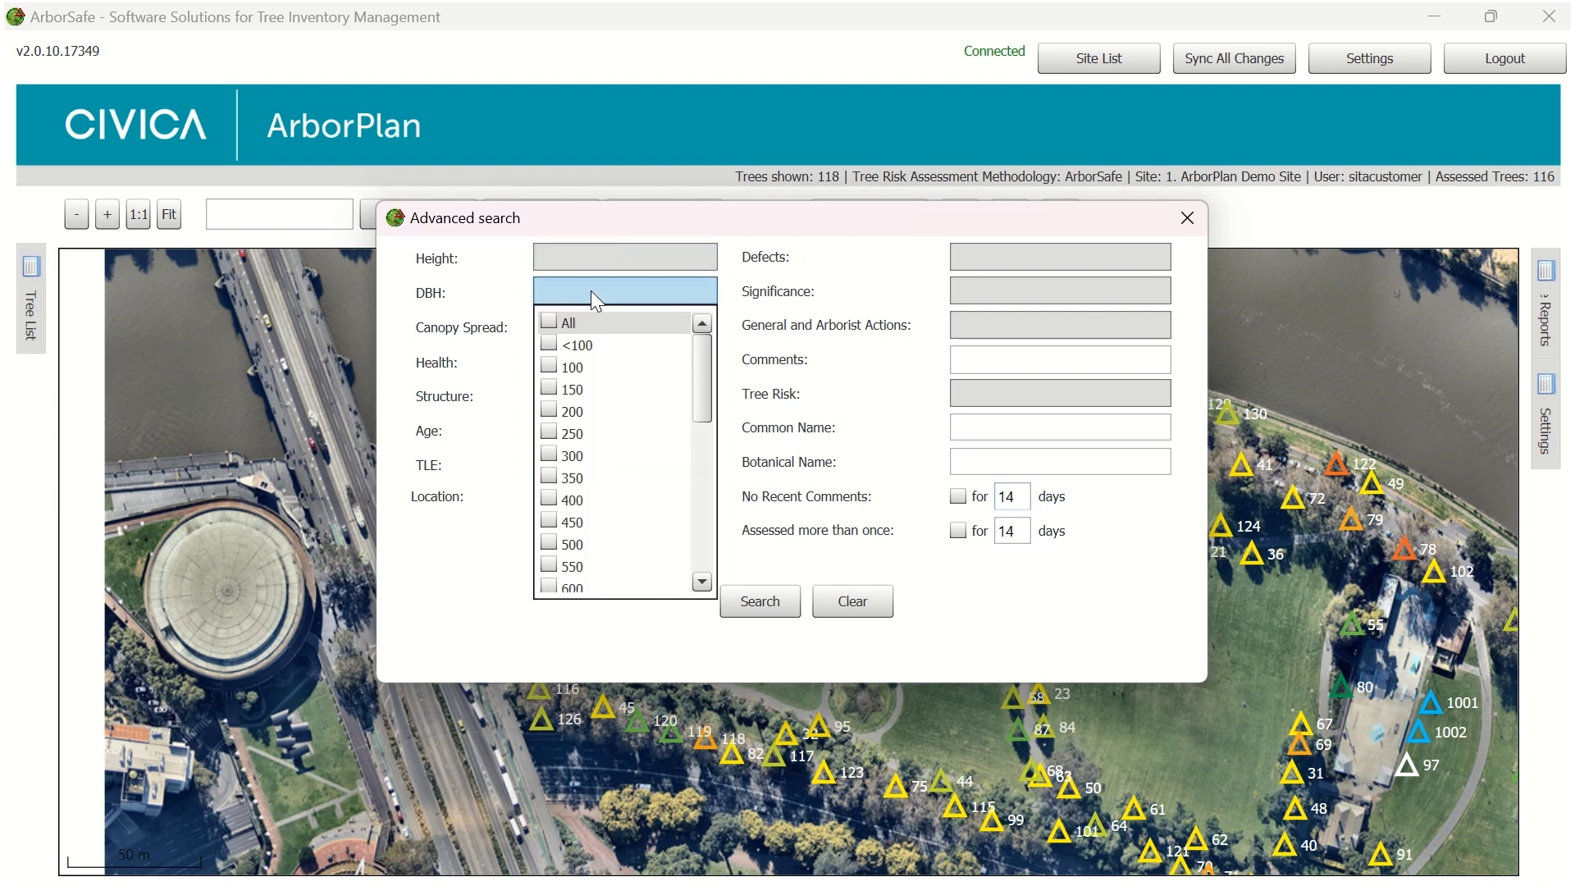
pyautogui.click(591, 291)
pyautogui.click(588, 333)
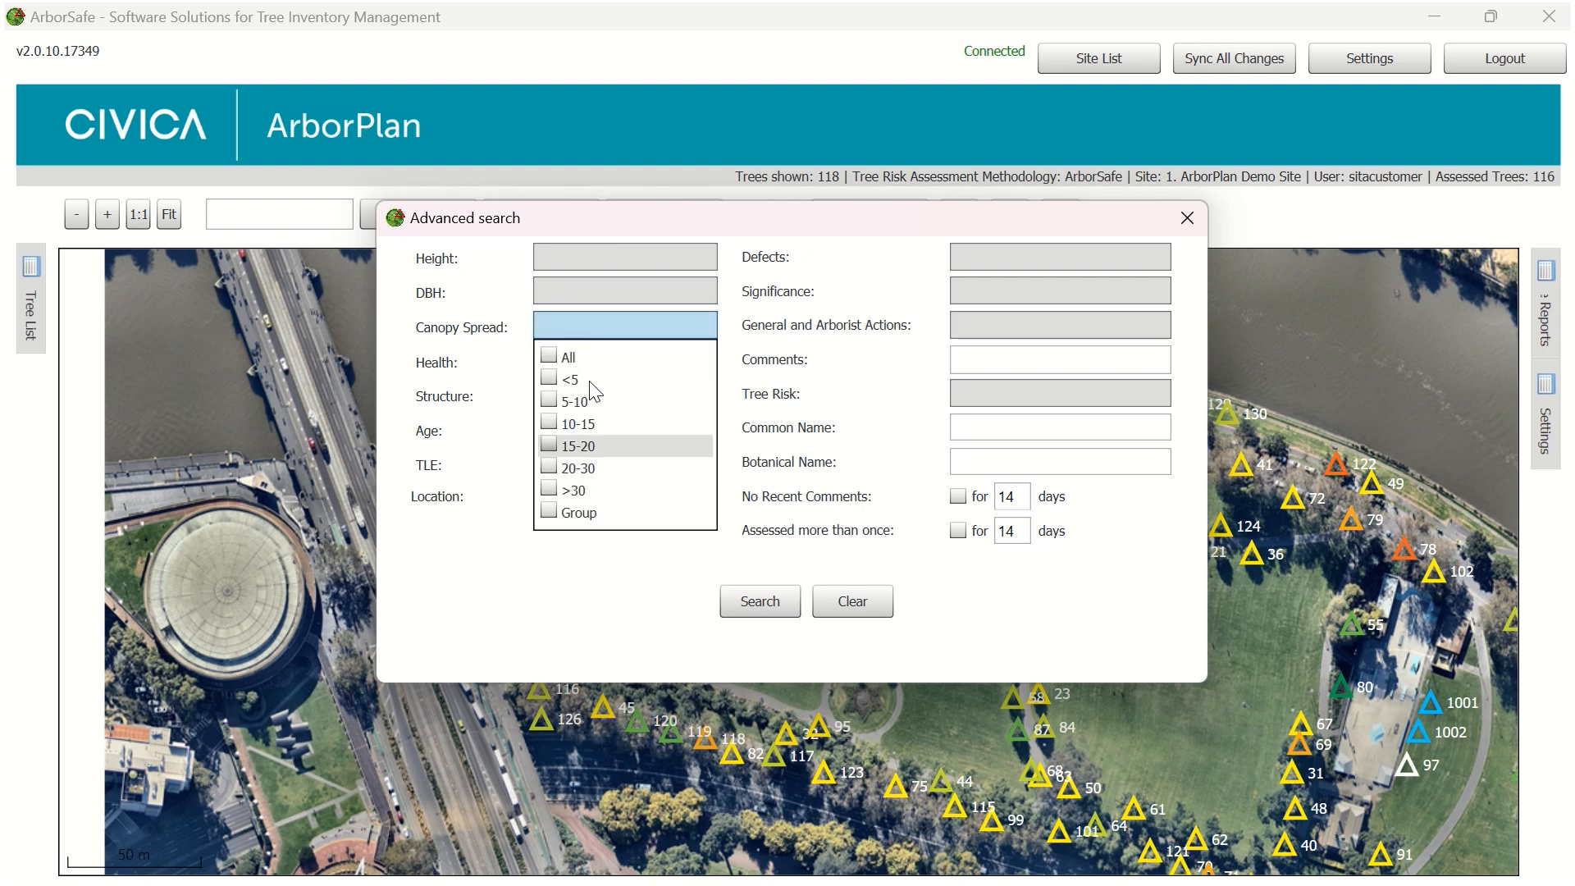
pyautogui.click(597, 324)
# Review the advanced search filter options for Health, Structure, Age and TLE
pyautogui.click(569, 363)
pyautogui.click(569, 363)
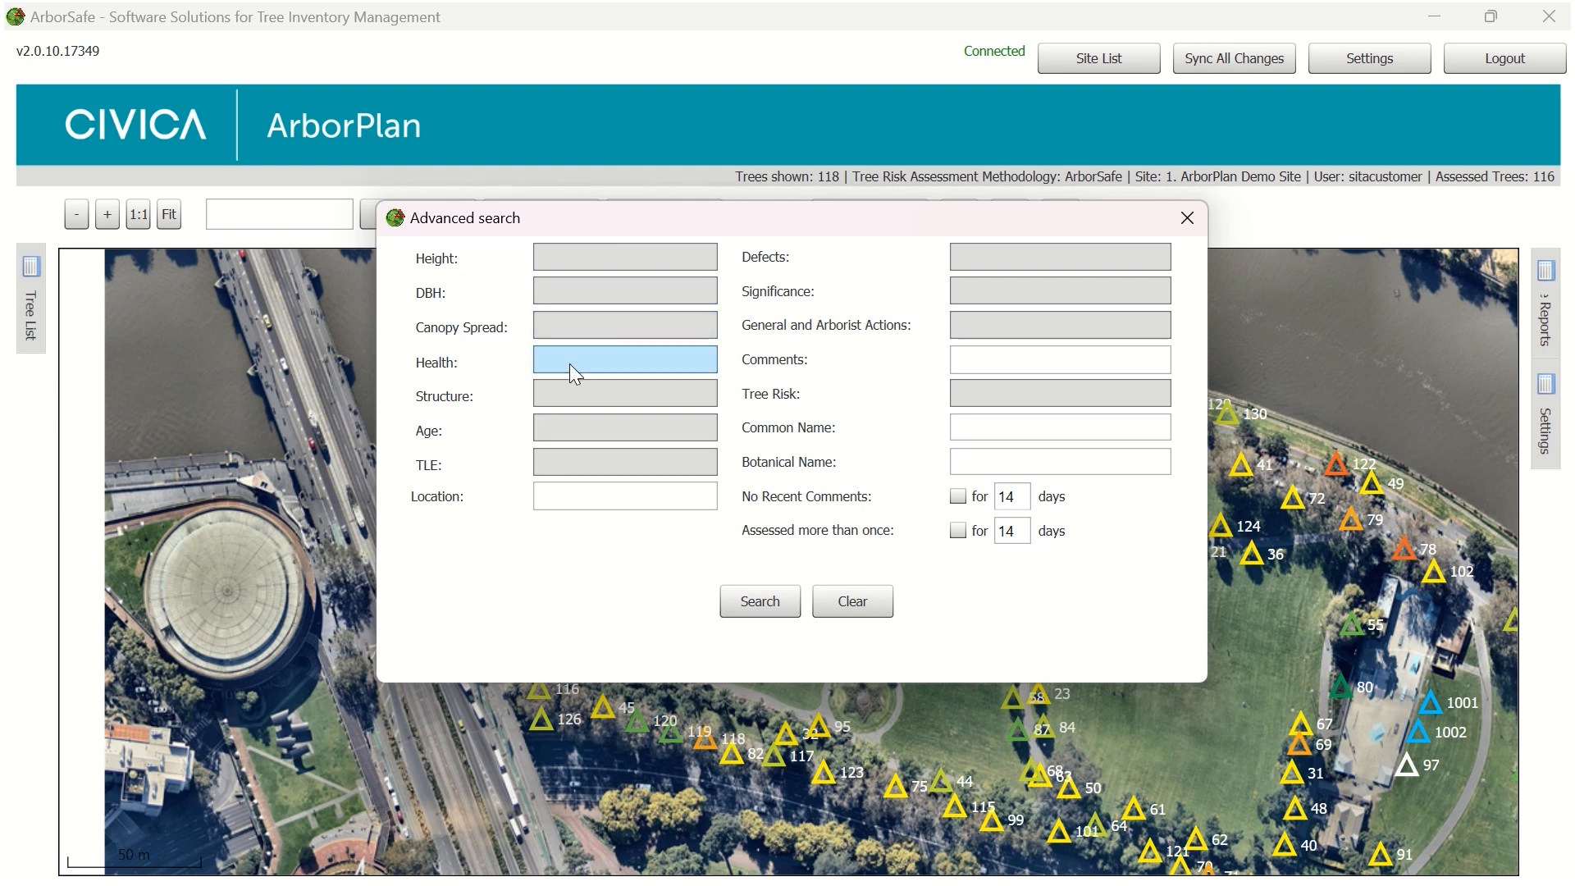
pyautogui.click(569, 396)
pyautogui.click(569, 396)
pyautogui.click(580, 430)
pyautogui.click(579, 430)
pyautogui.click(587, 470)
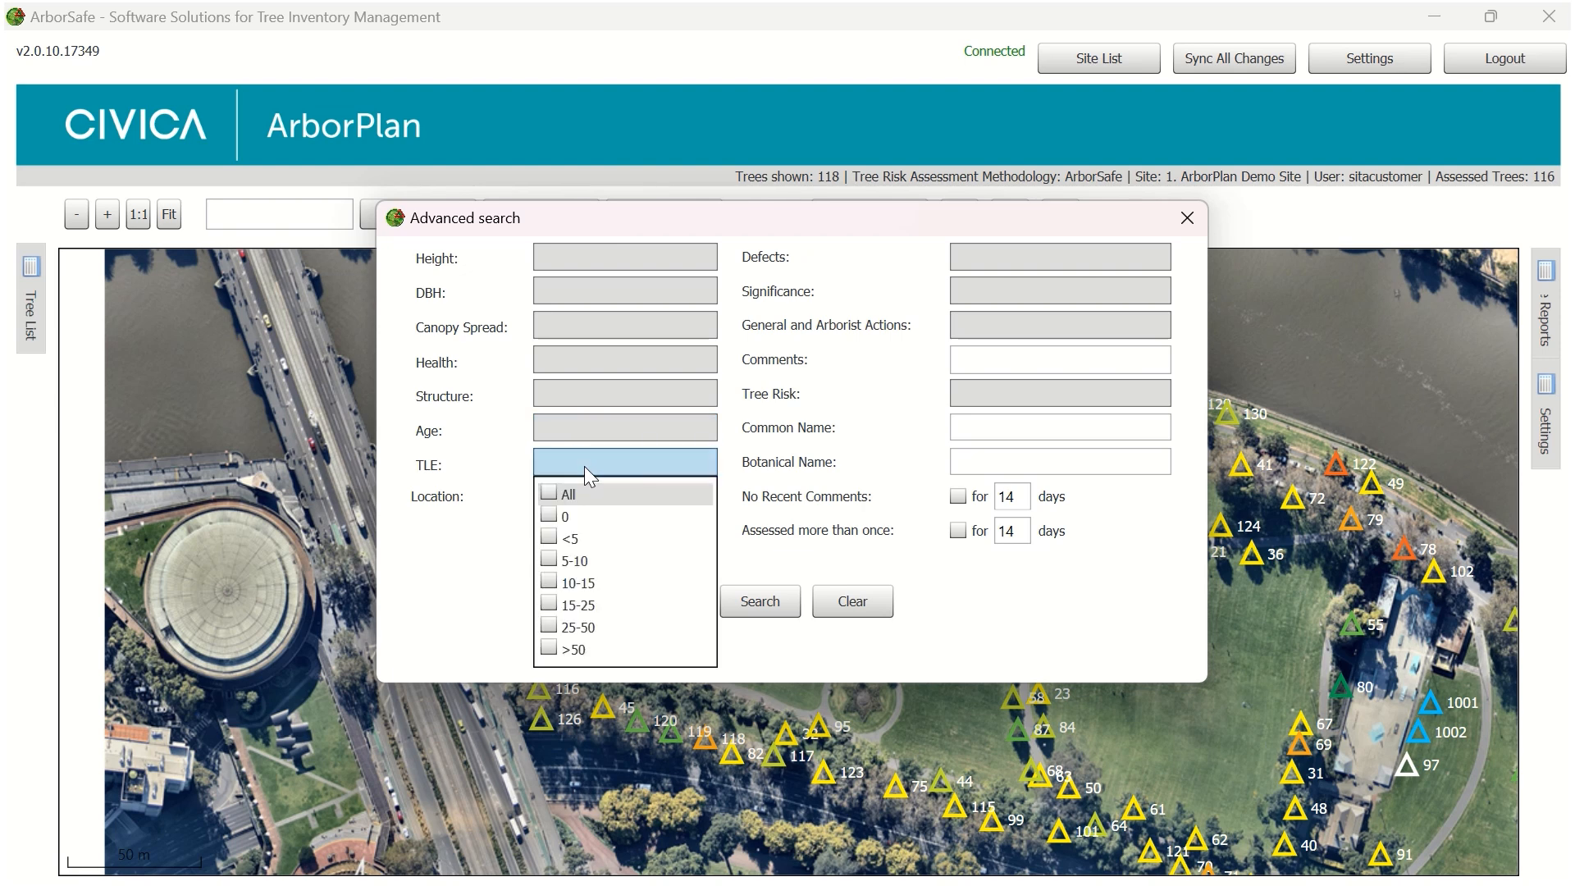
pyautogui.click(584, 466)
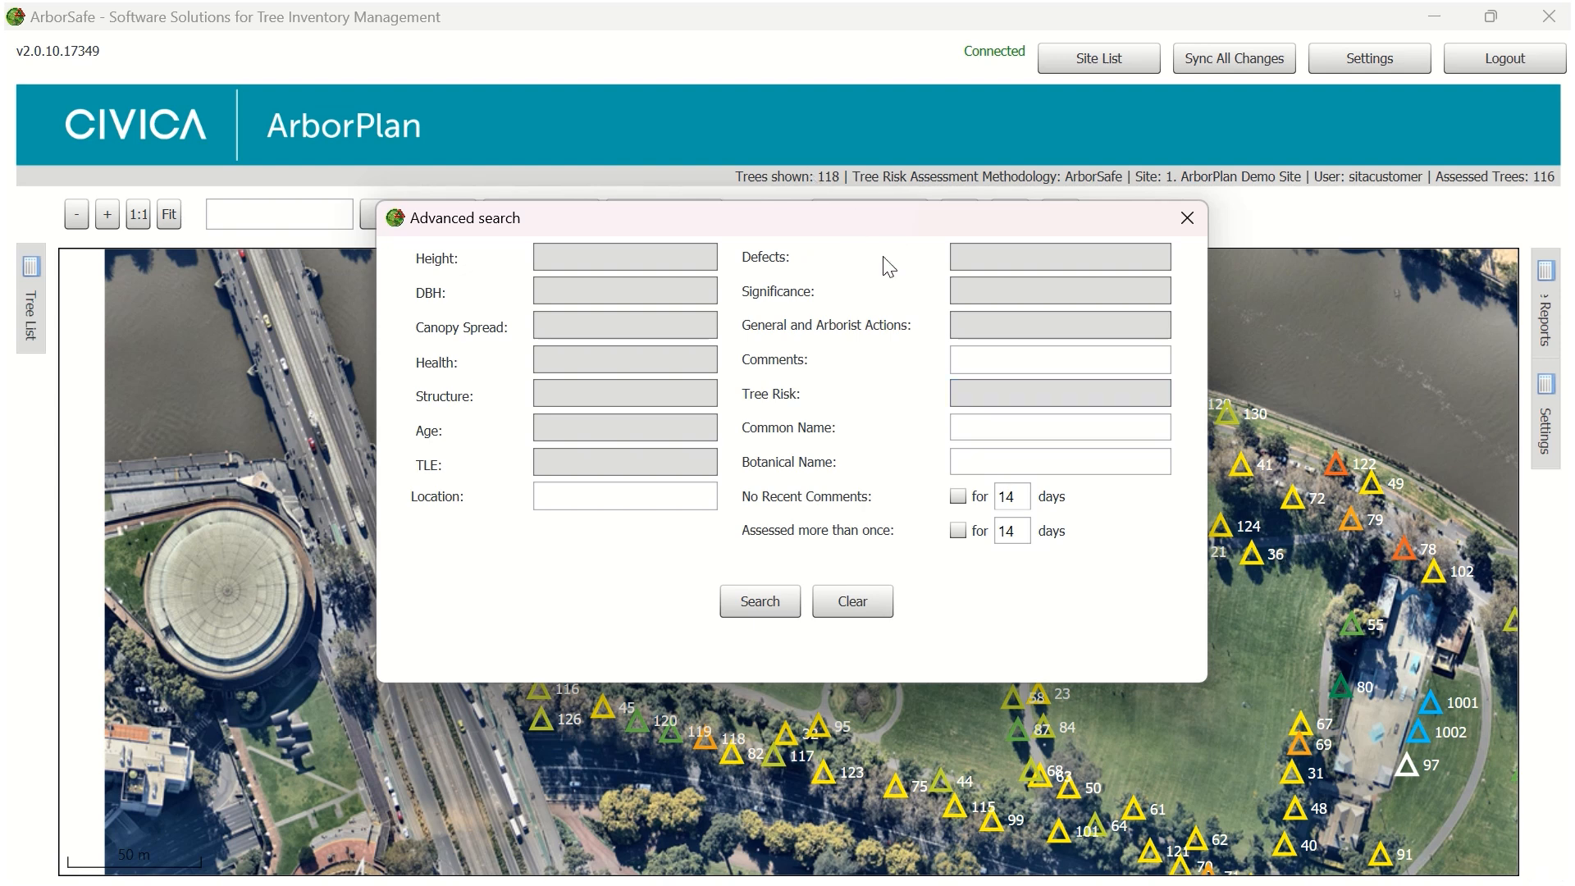
# Review the advanced search filter options for Defects, Significance, General and Arborist Actions, and Tree Risk
pyautogui.click(977, 257)
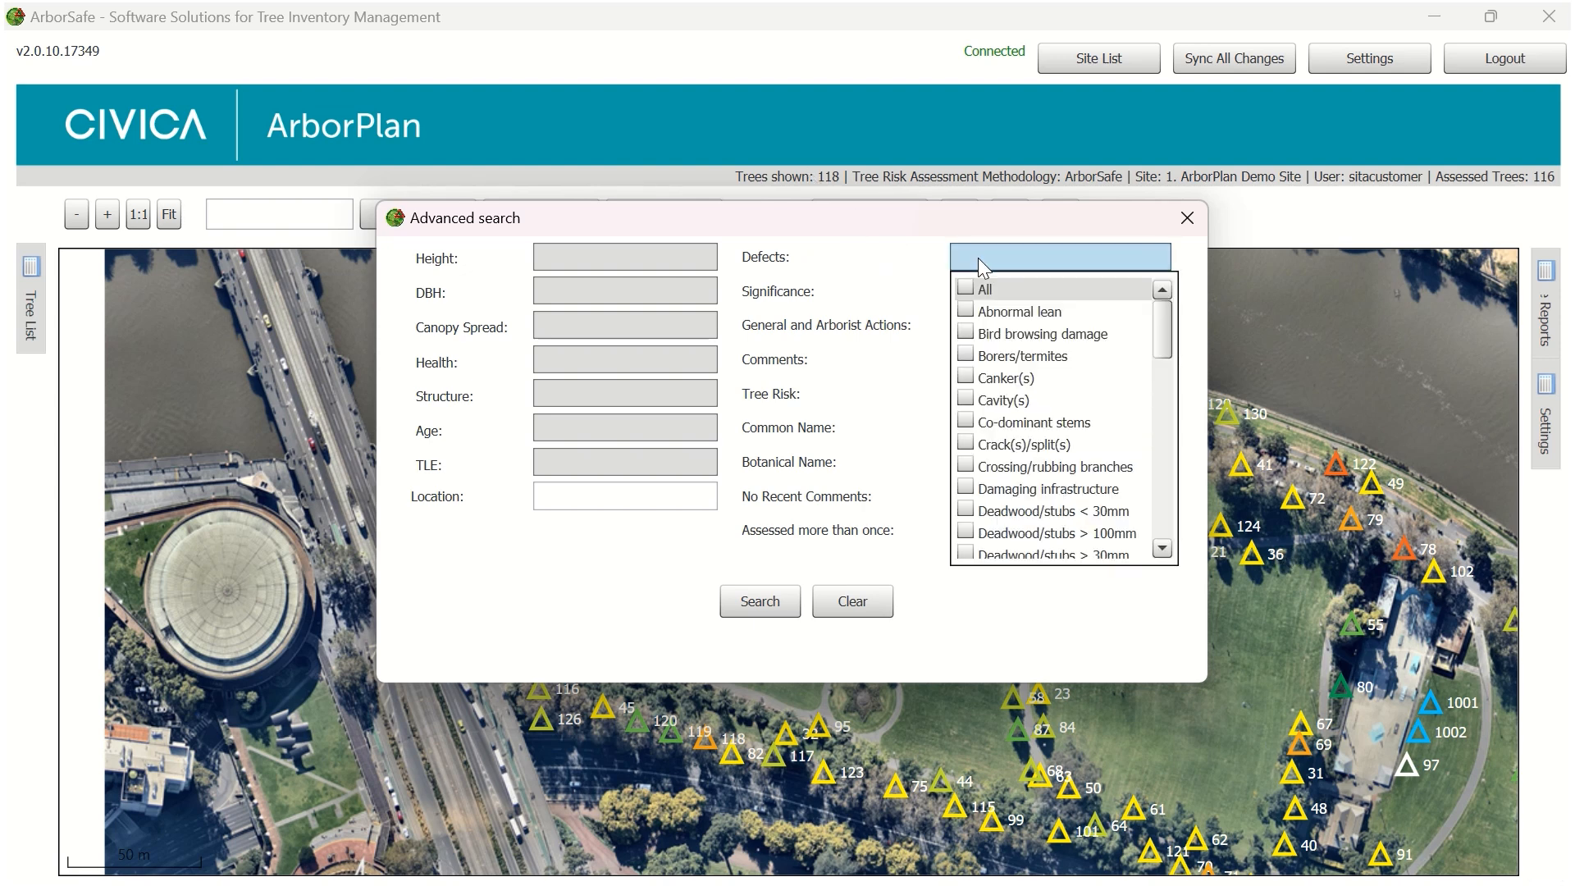
pyautogui.click(1032, 257)
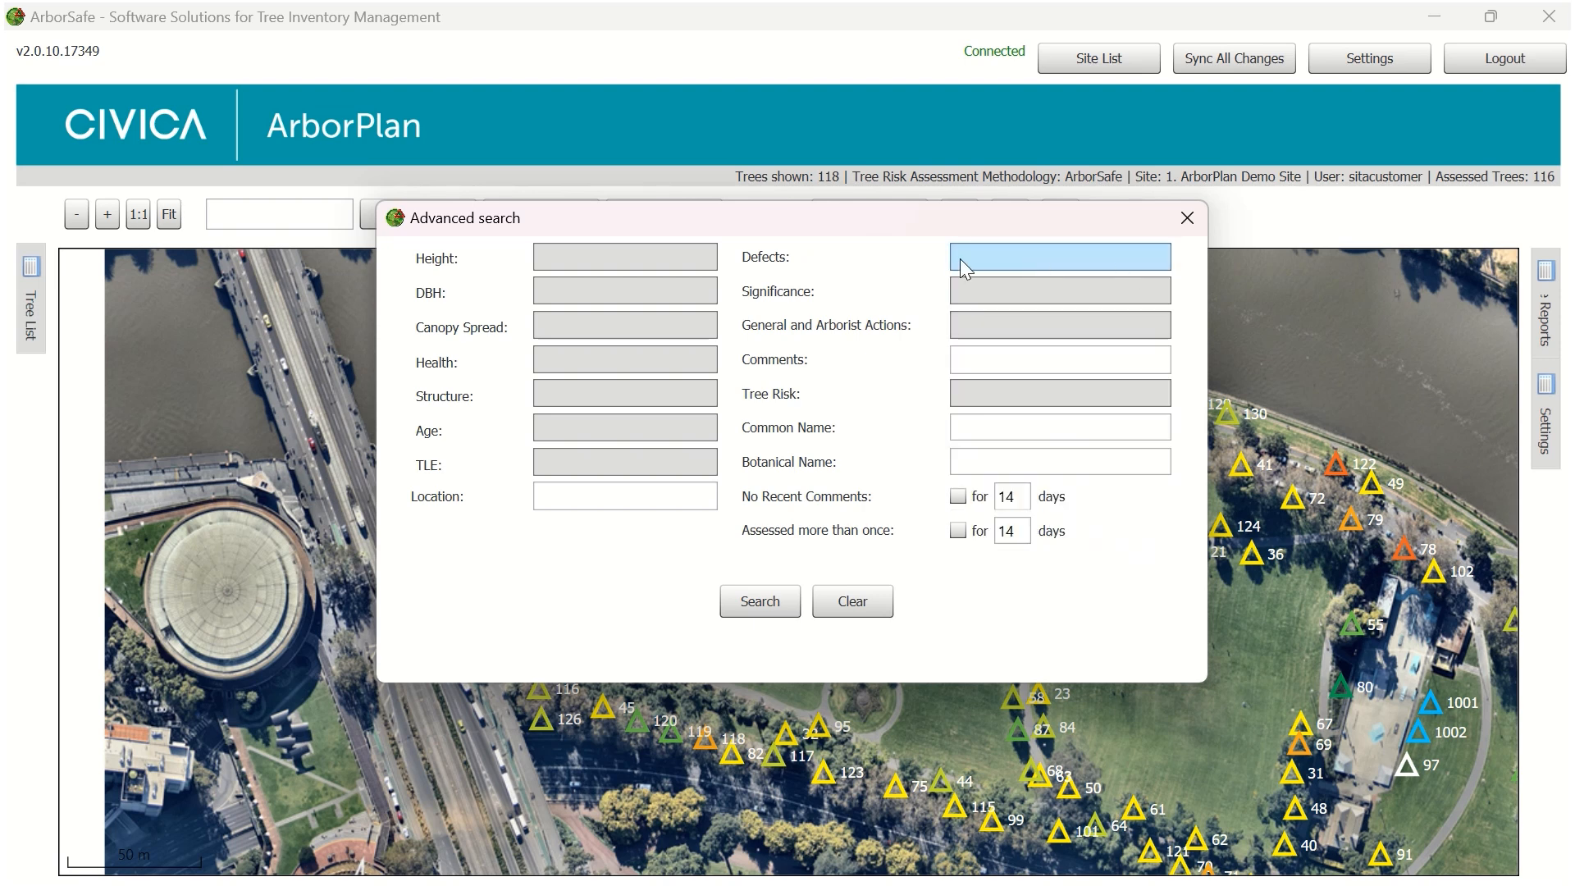
pyautogui.click(988, 294)
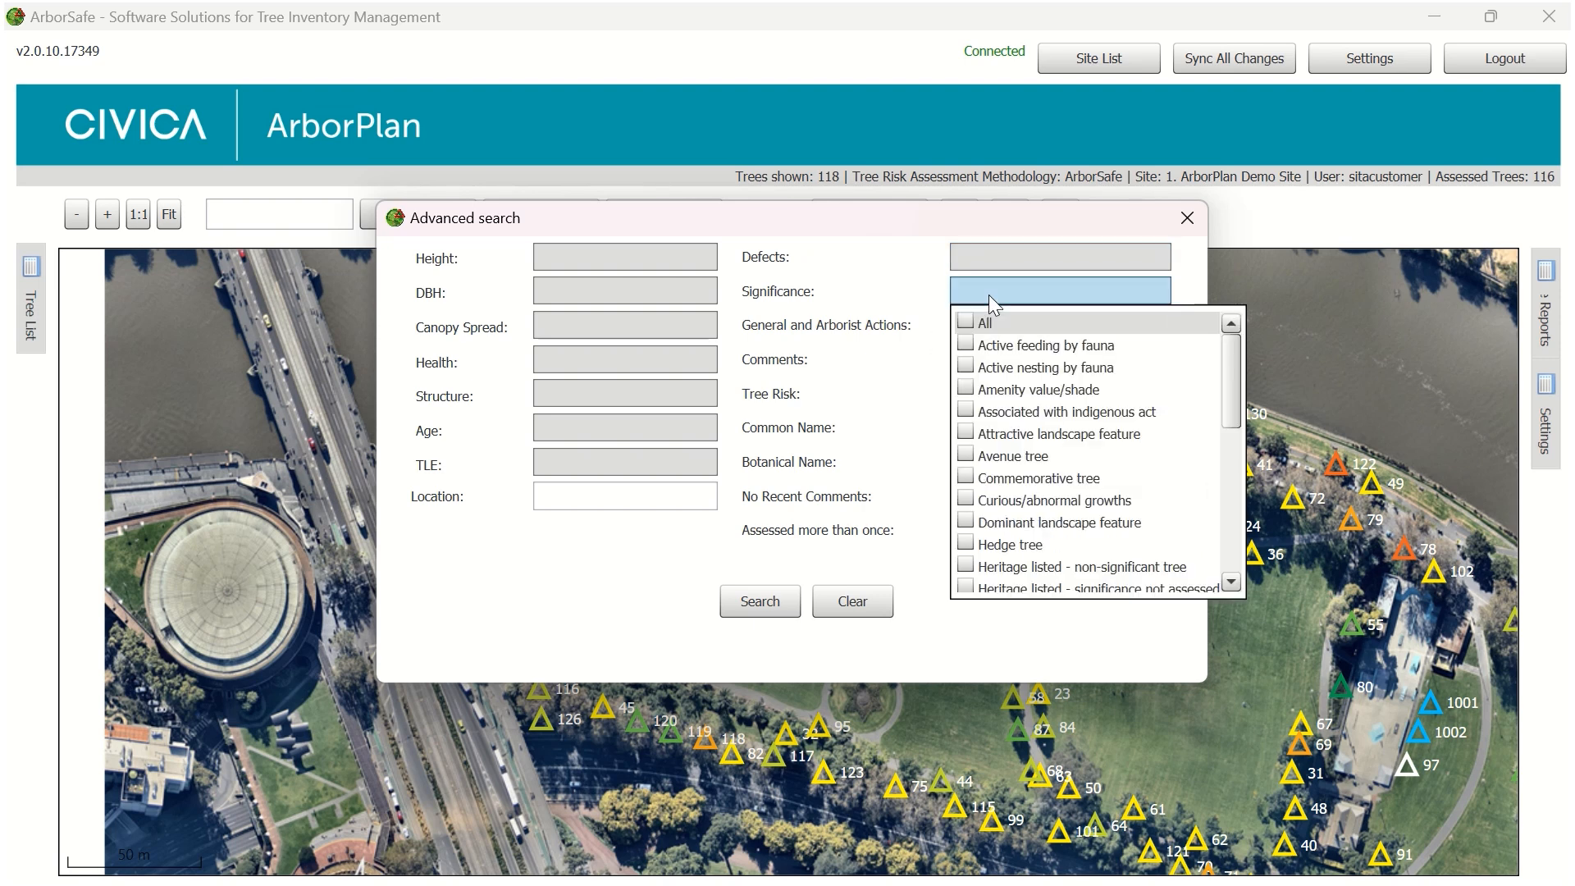
pyautogui.click(988, 294)
pyautogui.click(988, 327)
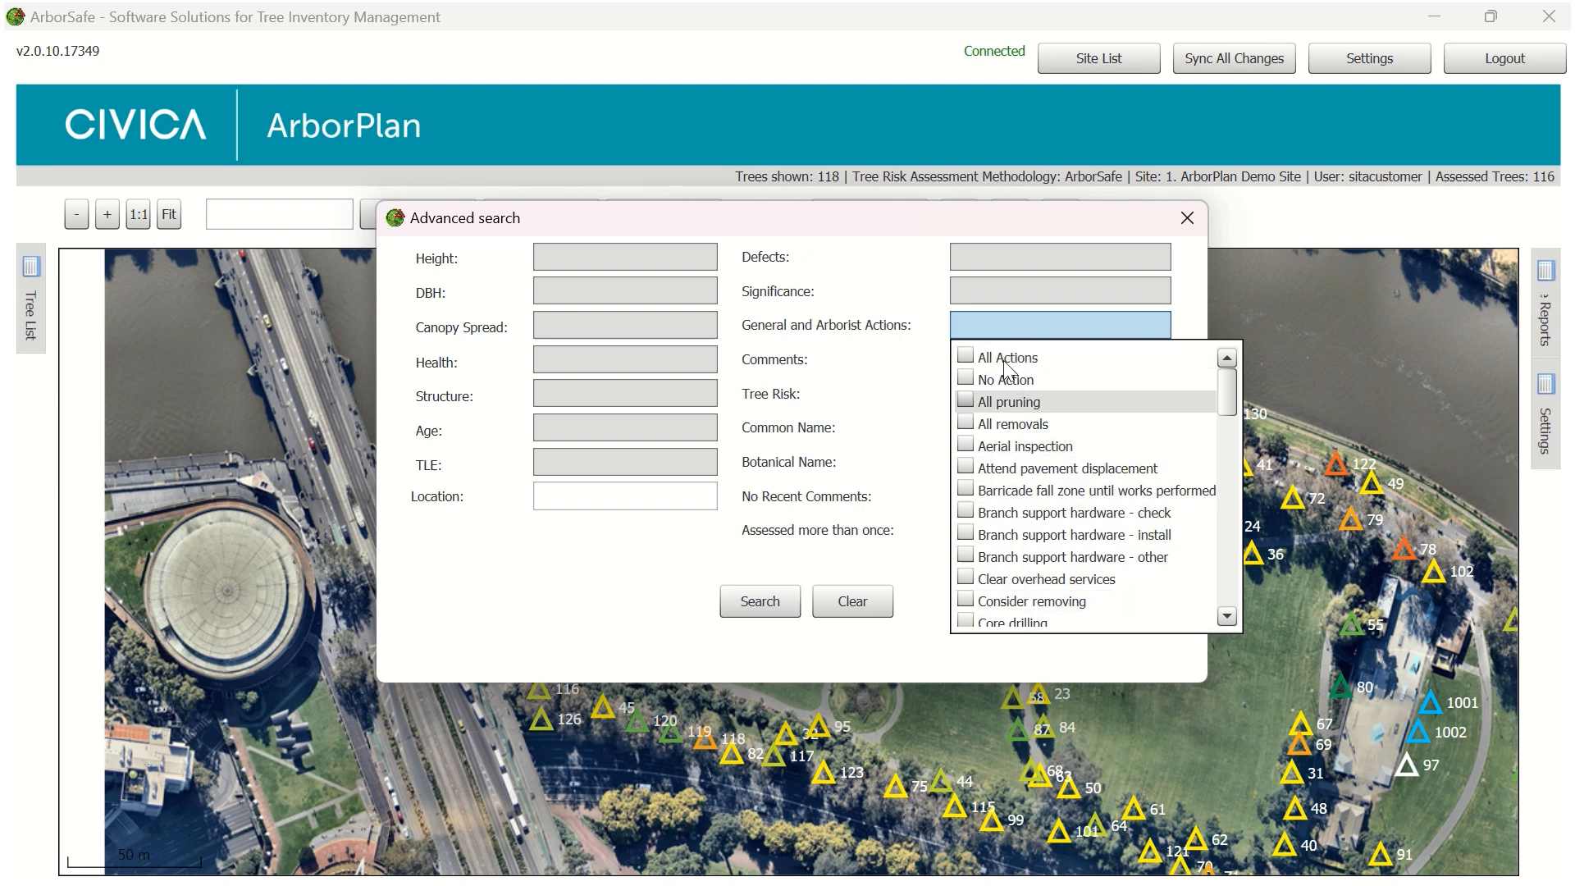
pyautogui.click(998, 325)
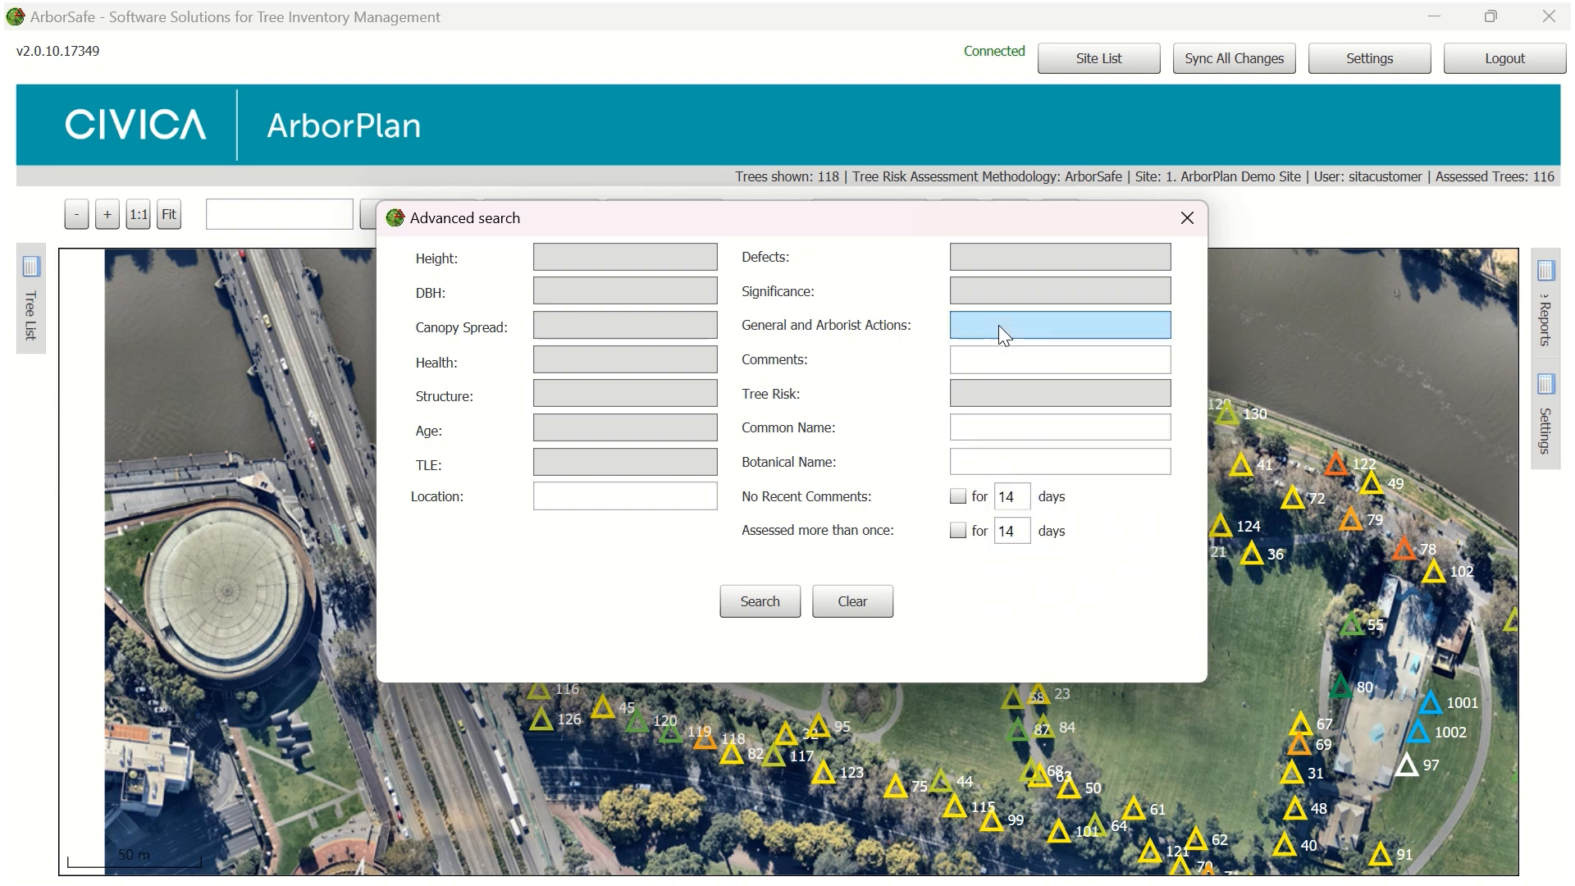
pyautogui.click(1001, 396)
pyautogui.click(1000, 389)
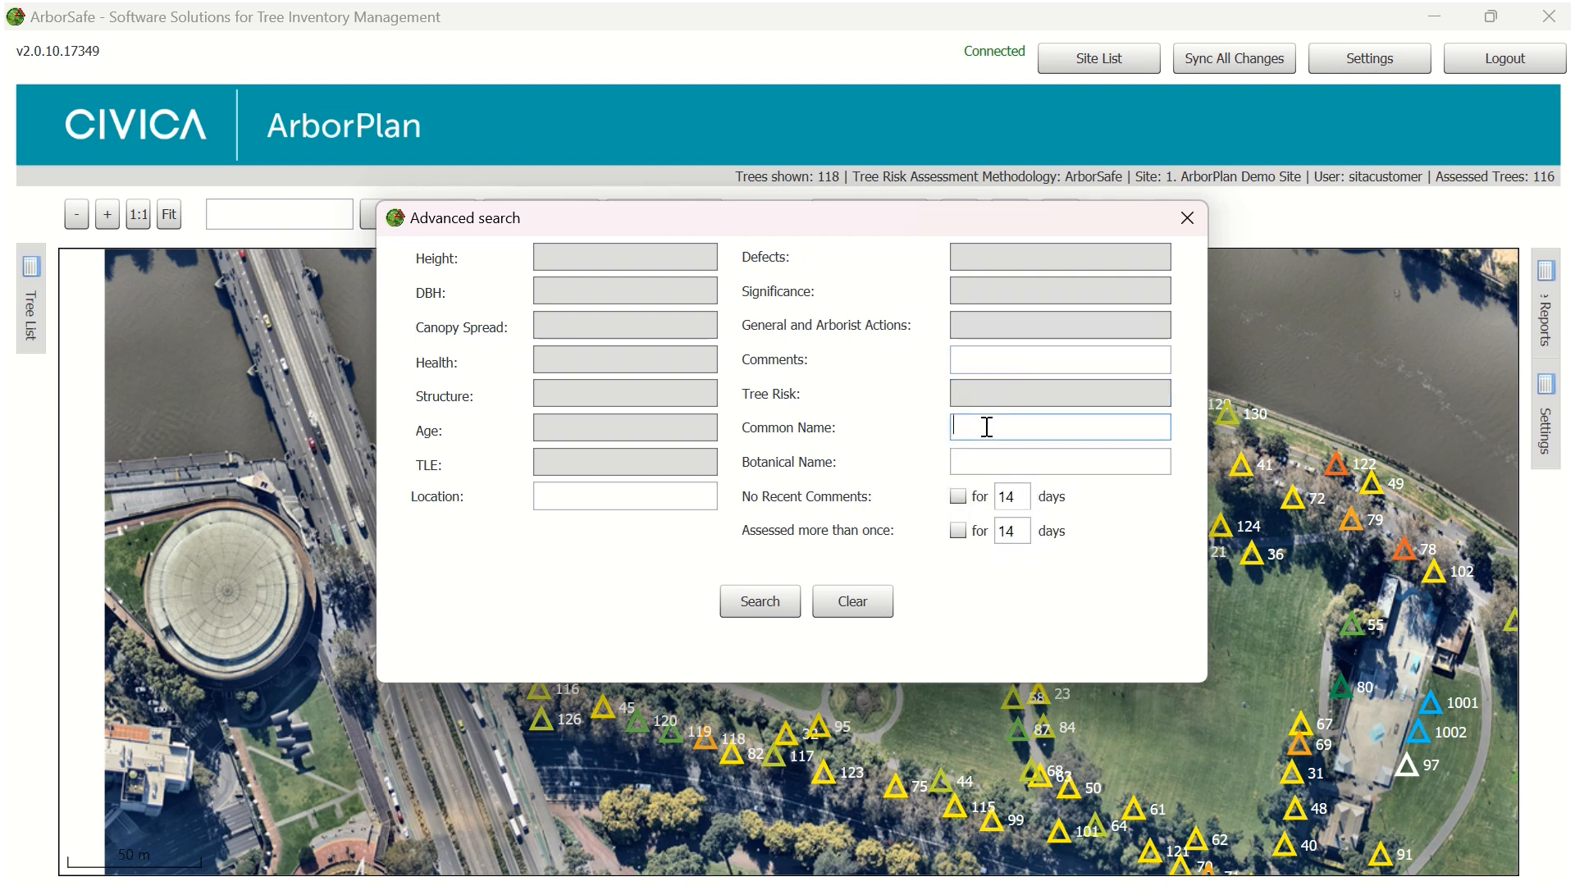
# Run the advanced search for trees with the common name English oak
pyautogui.click(1008, 462)
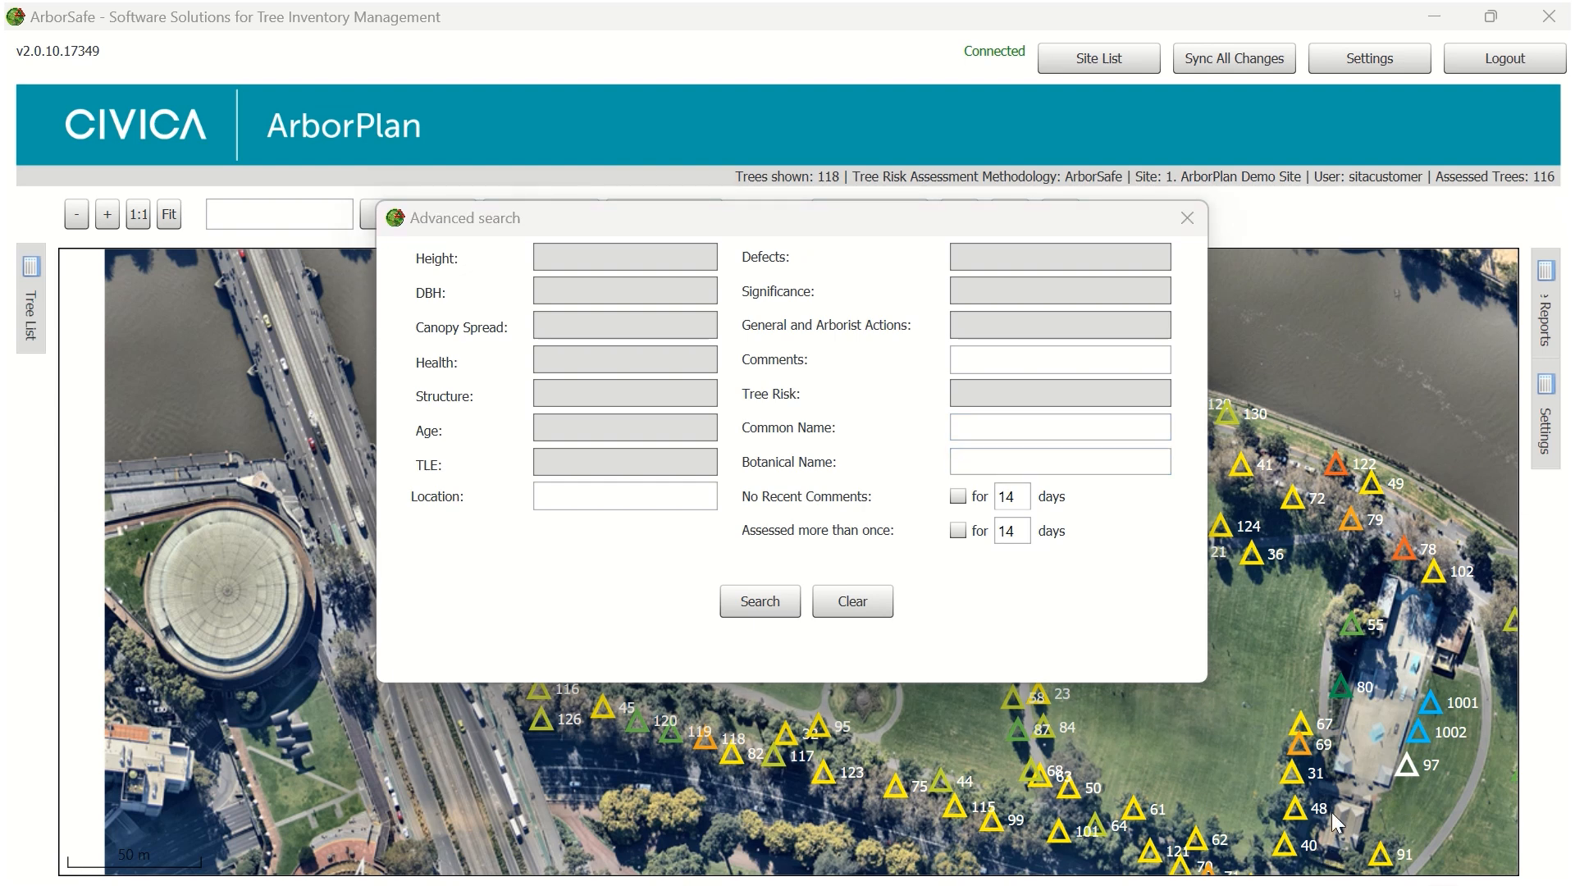
pyautogui.click(1003, 427)
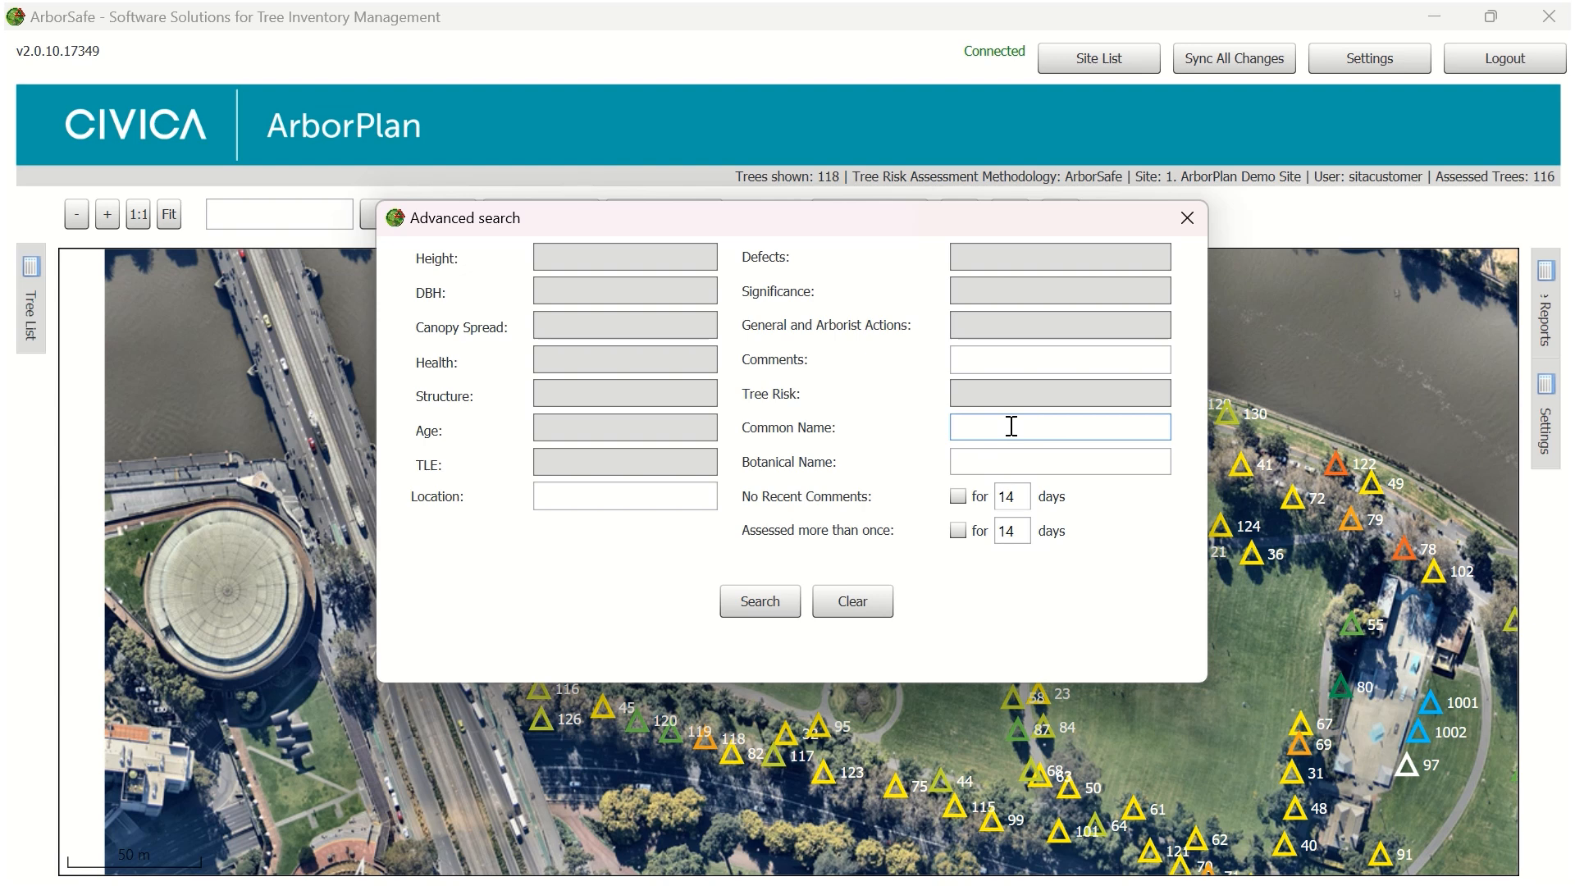
pyautogui.write('En')
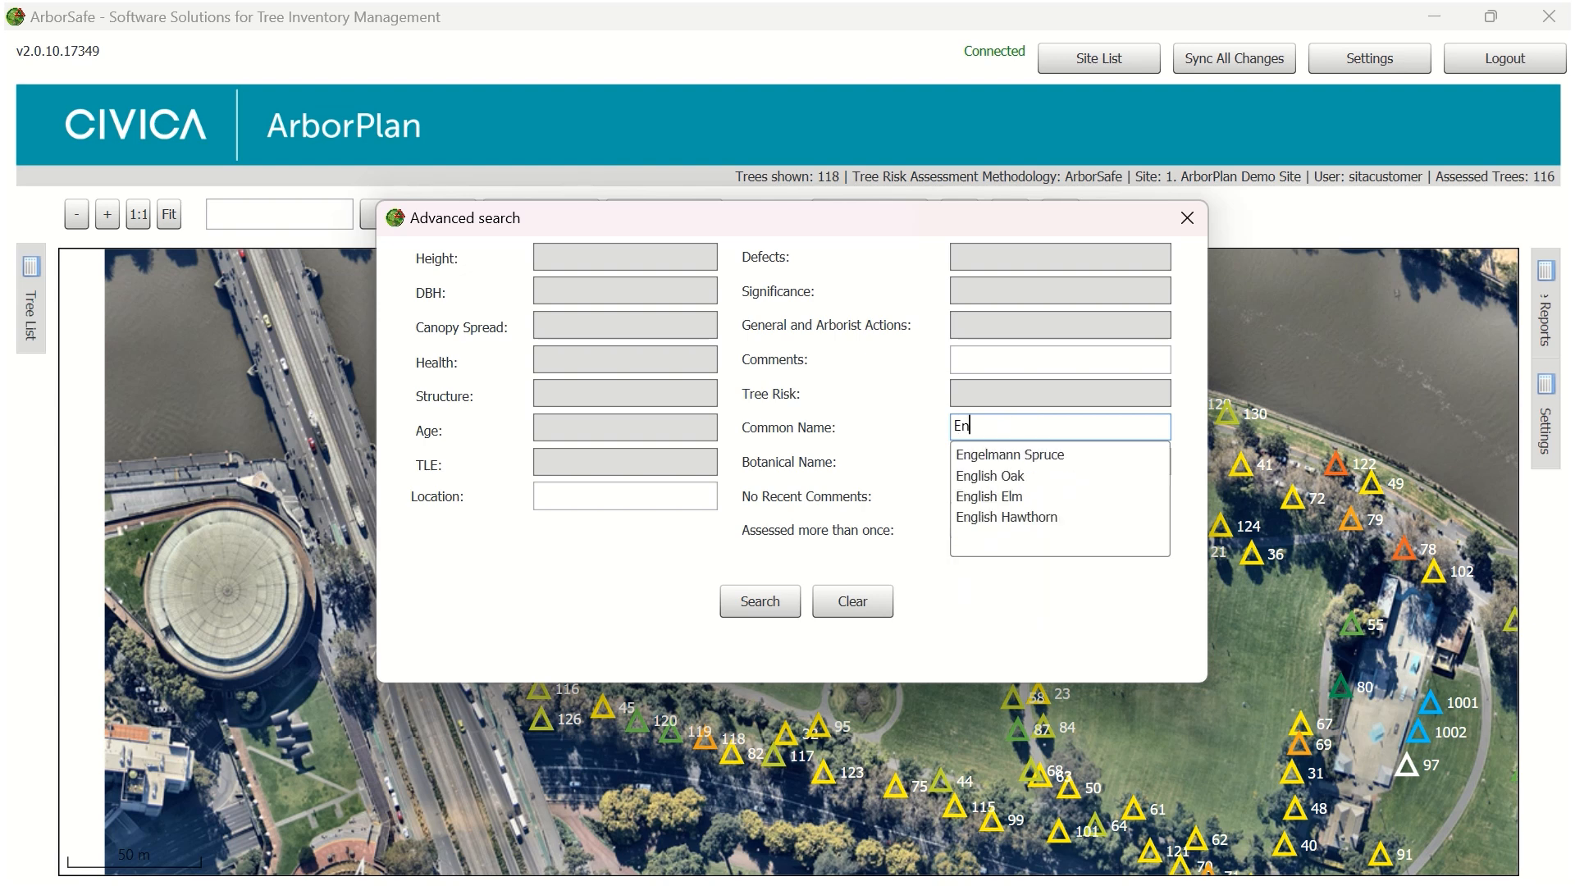
pyautogui.write('glish oak')
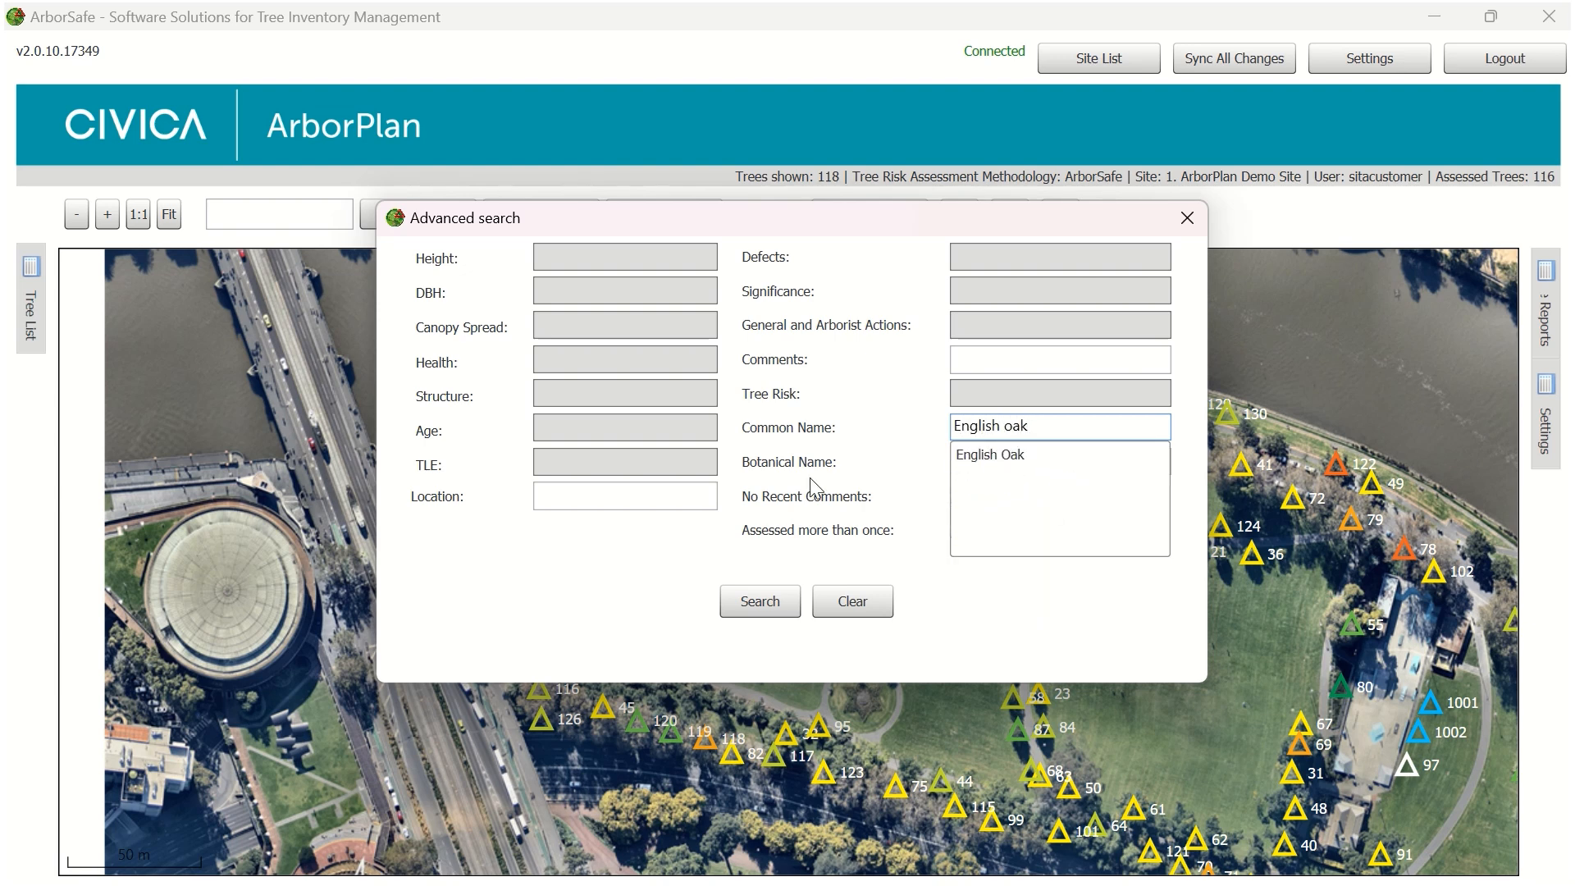
pyautogui.click(770, 600)
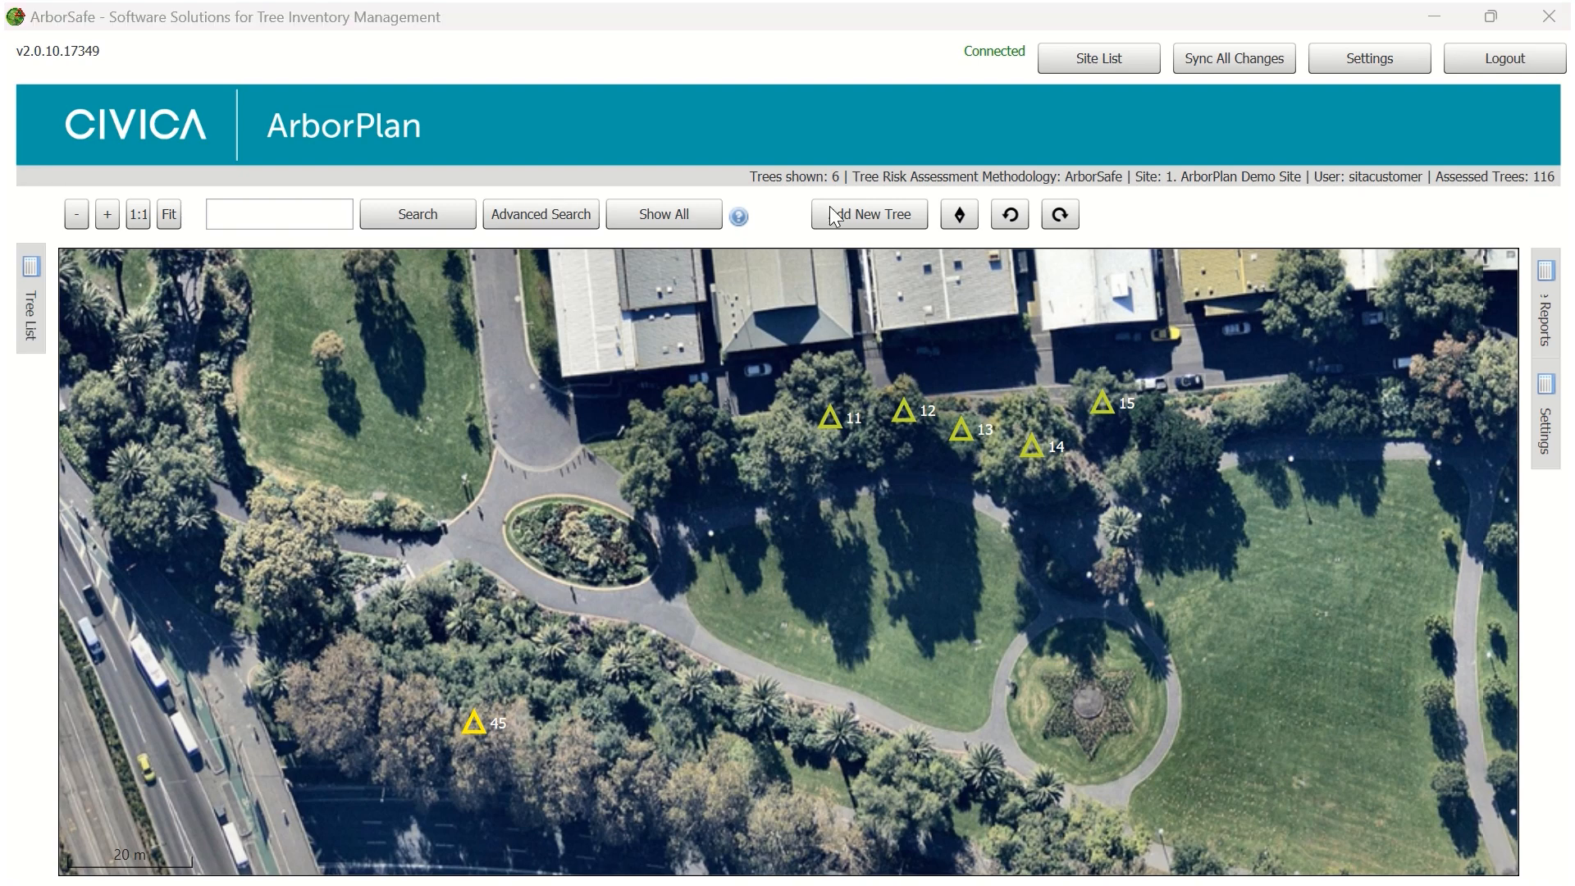
# Show all trees again, and run an advanced search for the tree risks Critical, Urgent and High
pyautogui.click(679, 215)
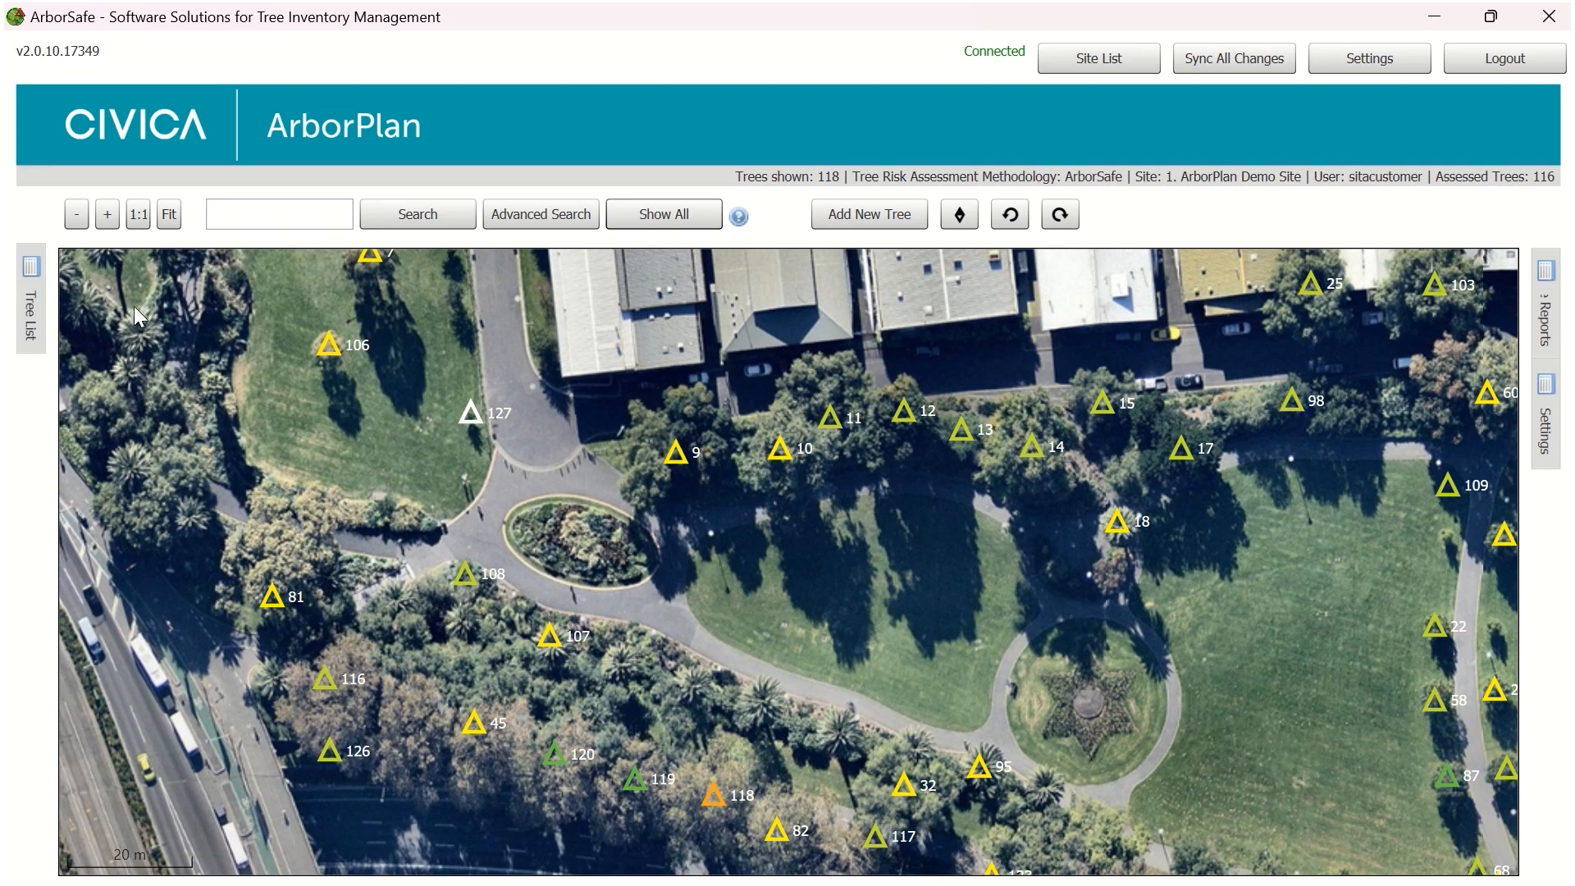
pyautogui.click(543, 217)
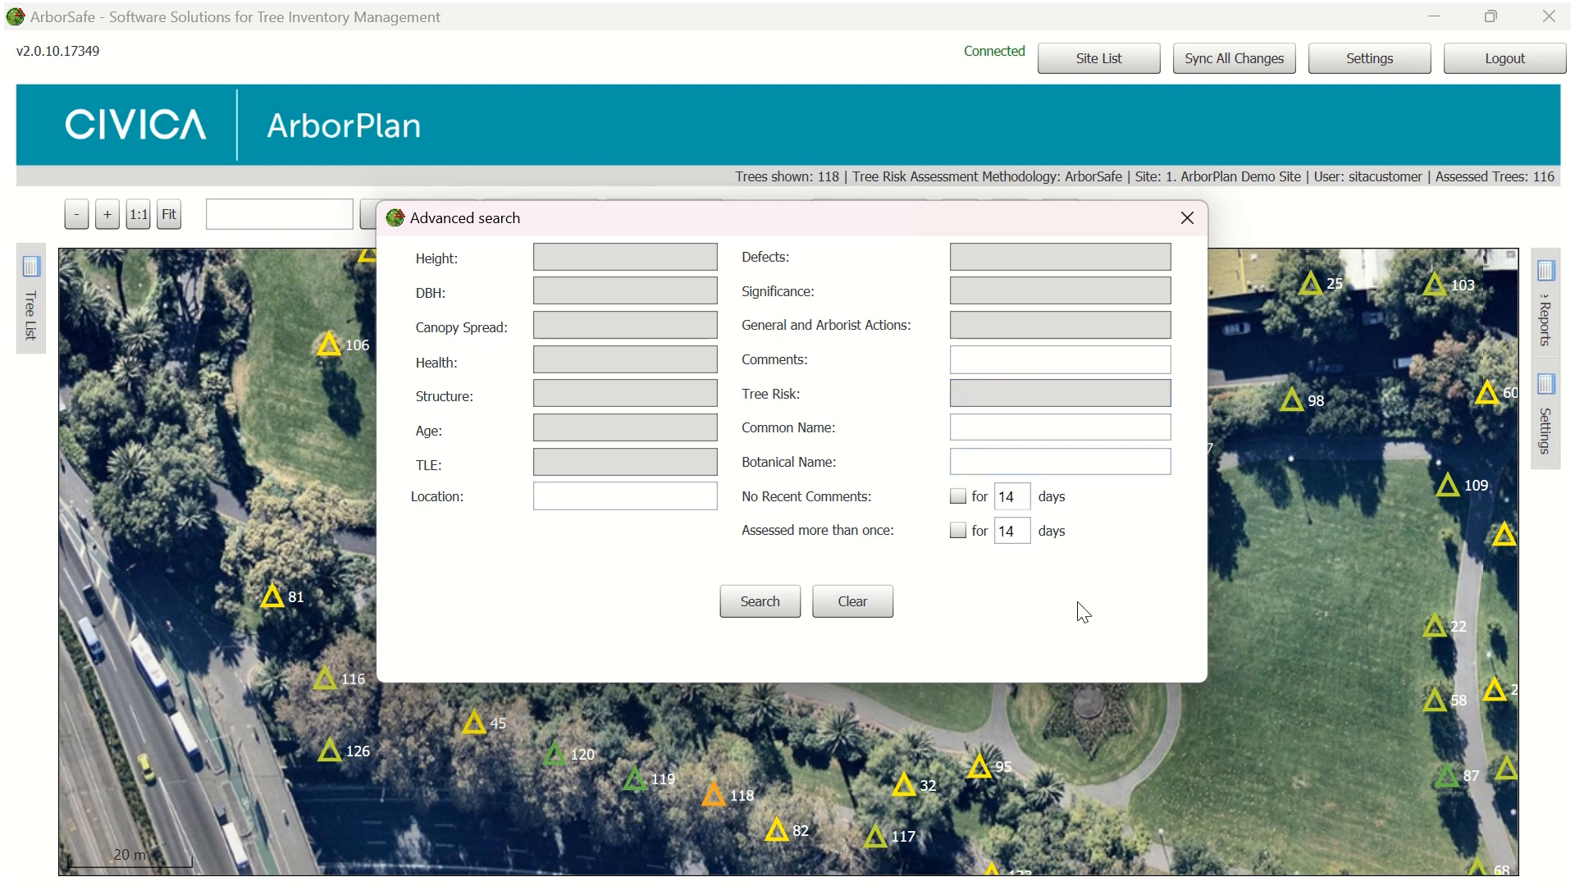
pyautogui.click(1029, 392)
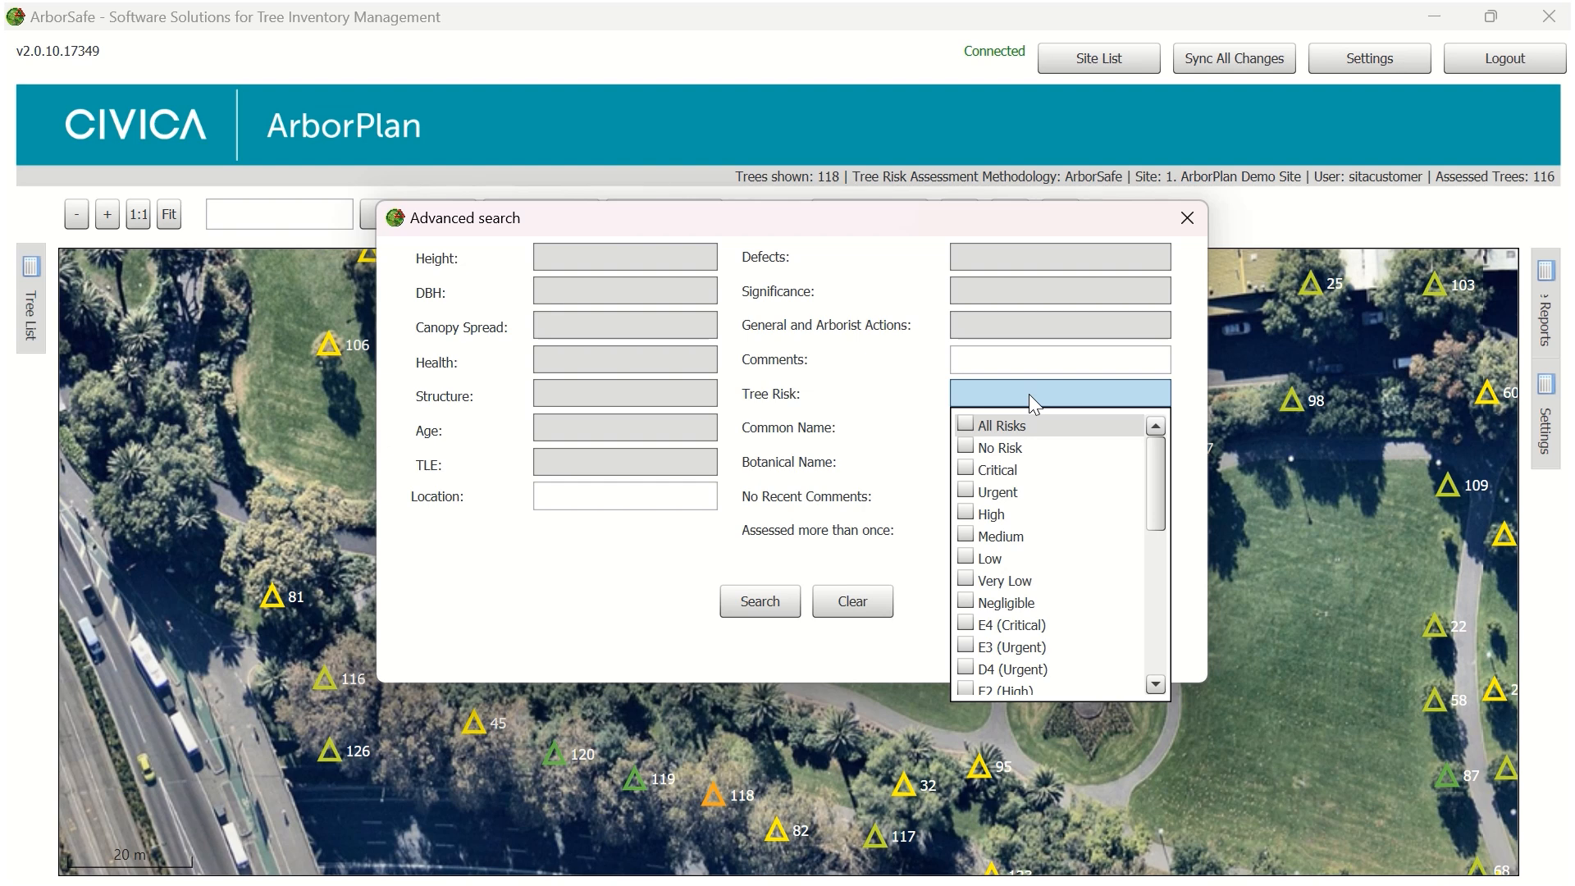
pyautogui.click(966, 472)
pyautogui.click(966, 493)
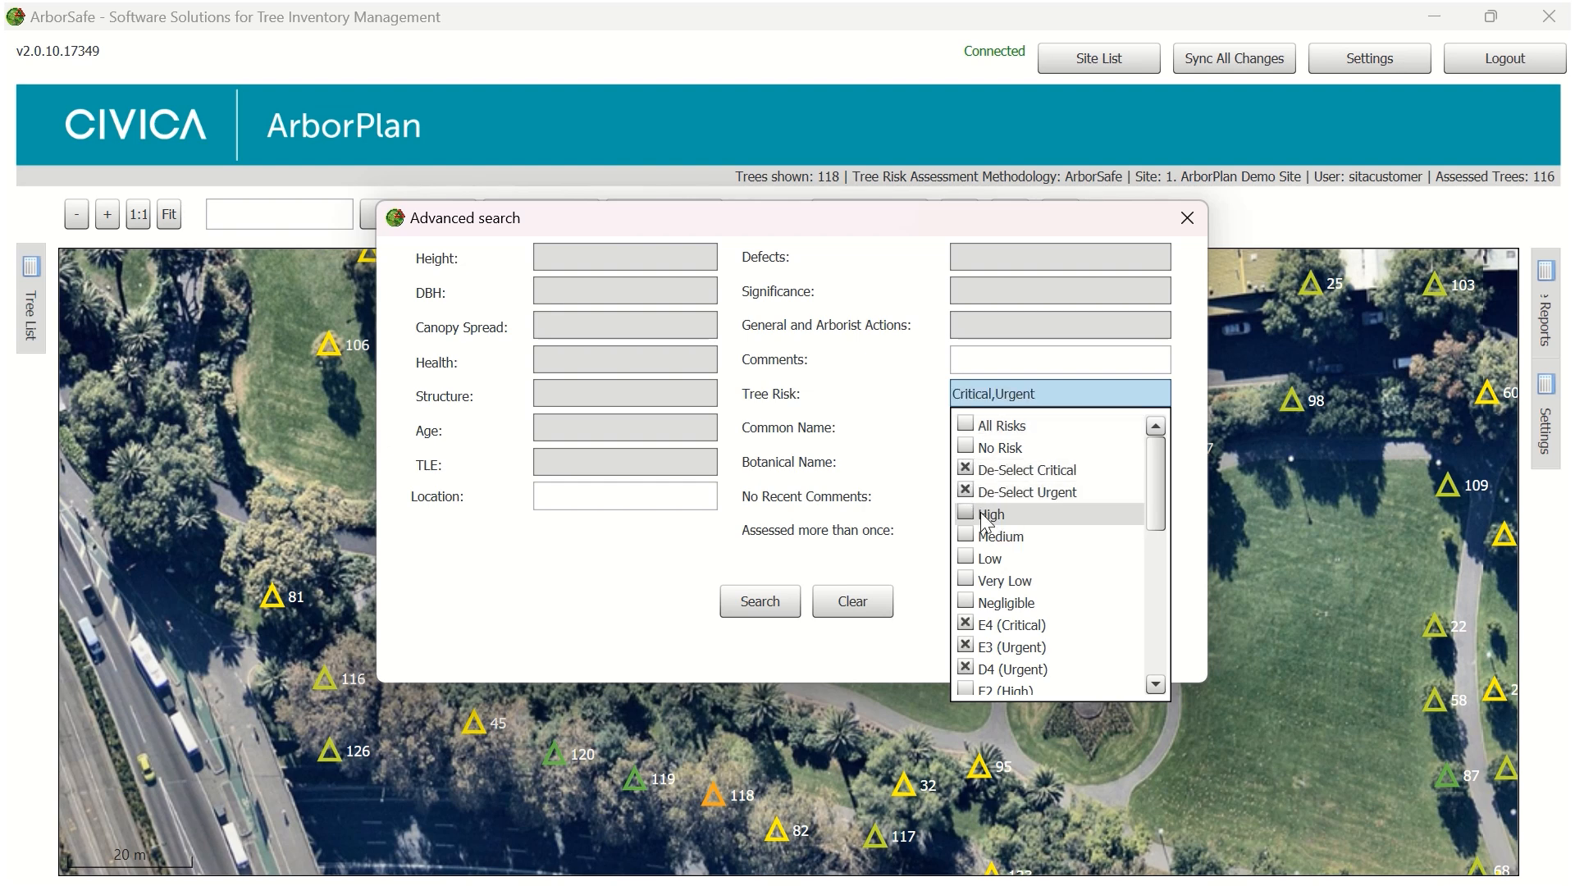
pyautogui.click(966, 515)
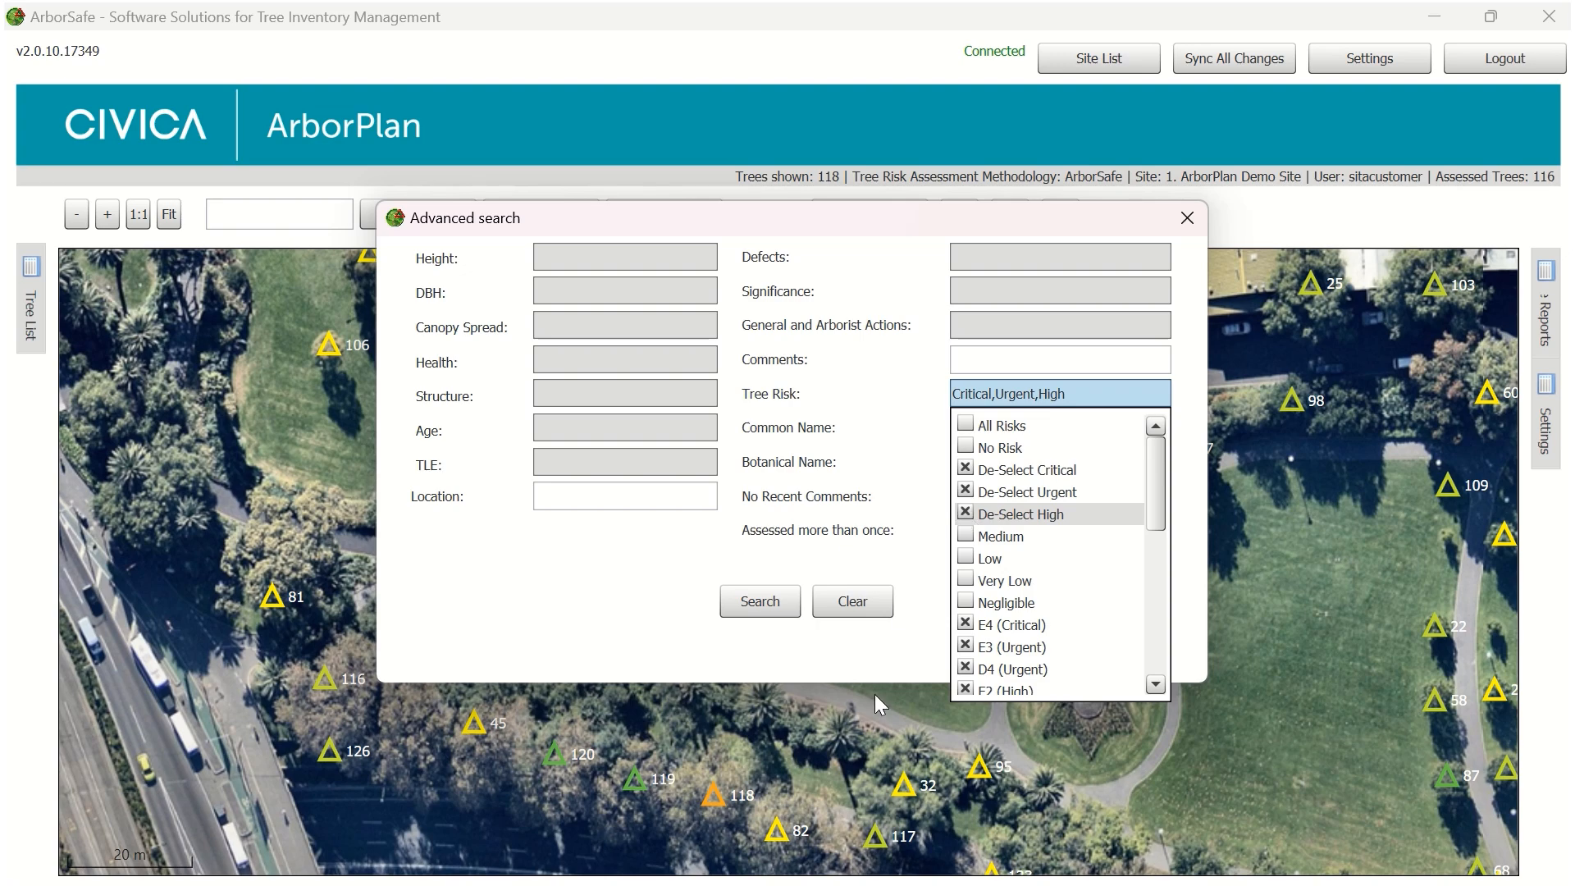
pyautogui.click(774, 603)
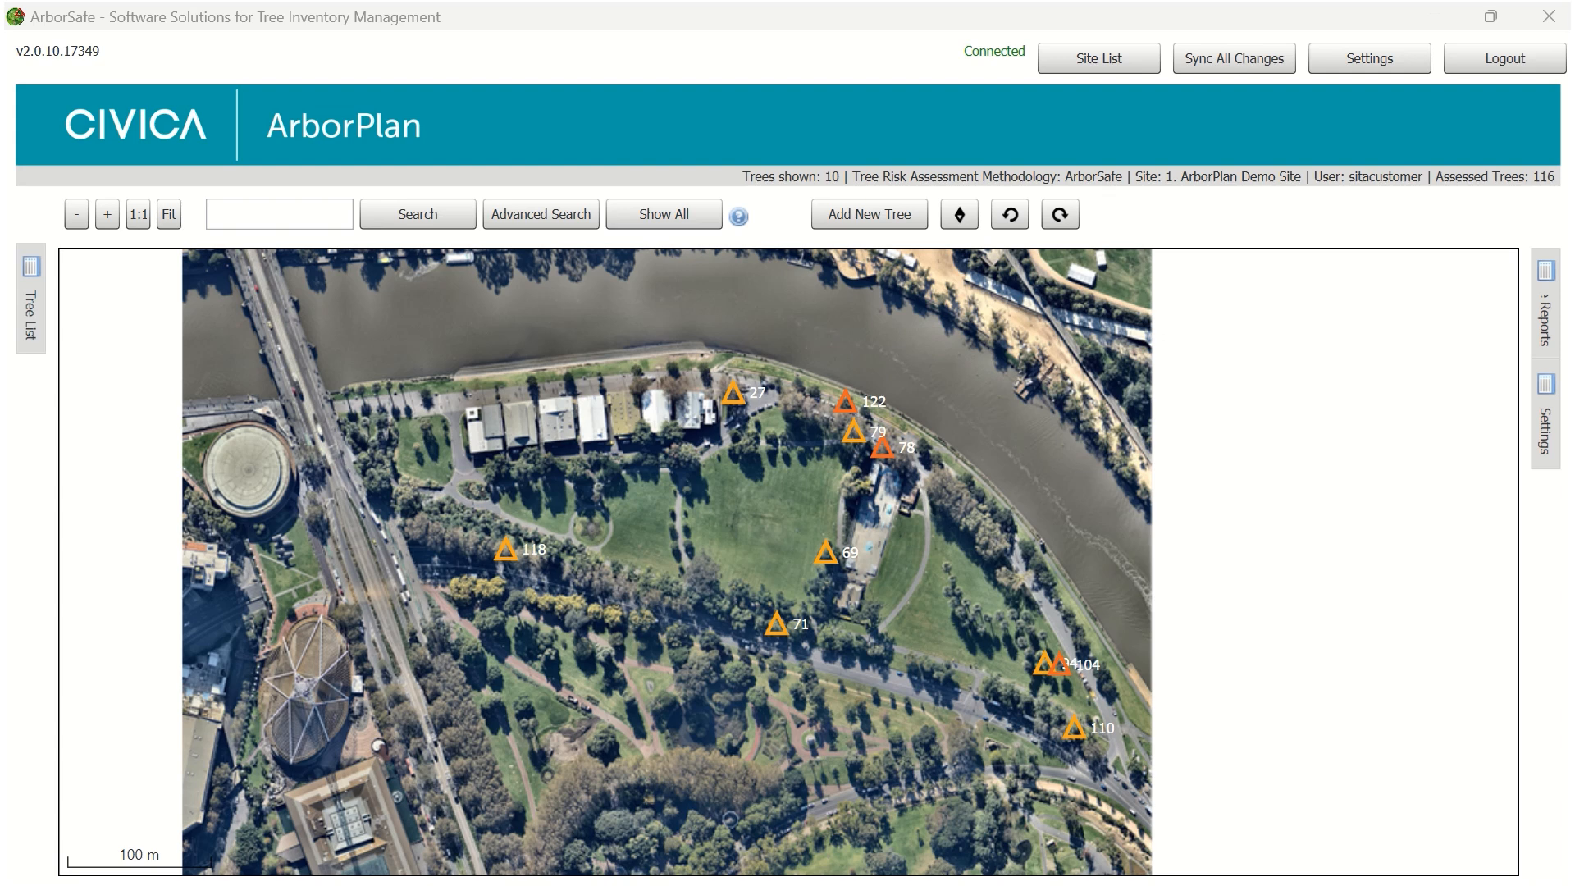
# Try to add a new tree on the map beside tree 79
pyautogui.click(876, 214)
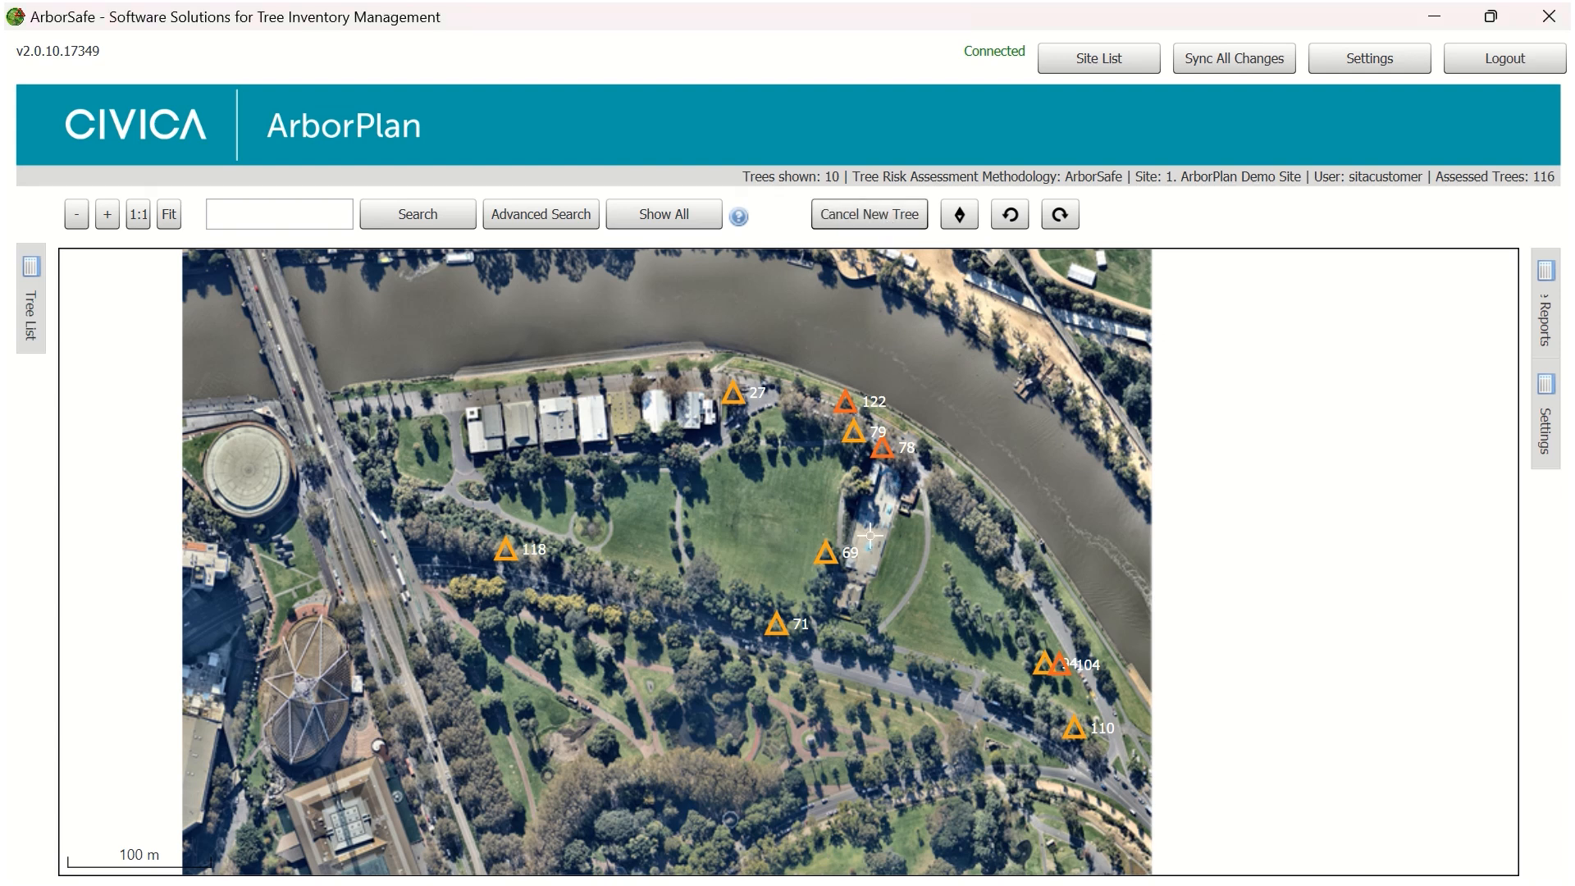
pyautogui.click(869, 427)
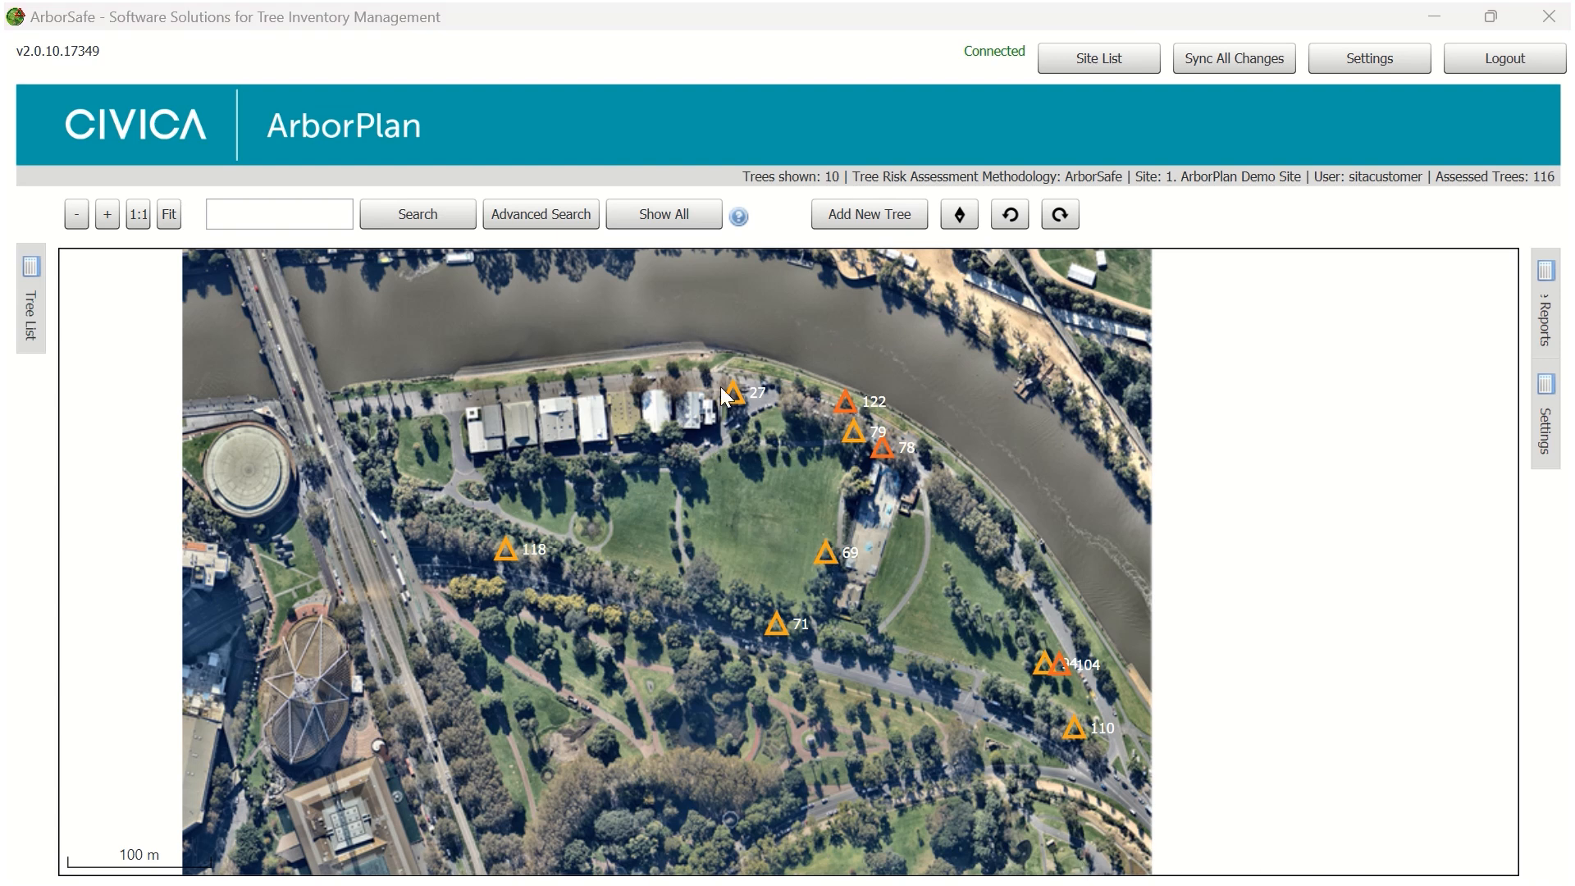
# Narrow the advanced search's Tree Risk filter to High by deselecting Critical and Urgent
pyautogui.click(538, 228)
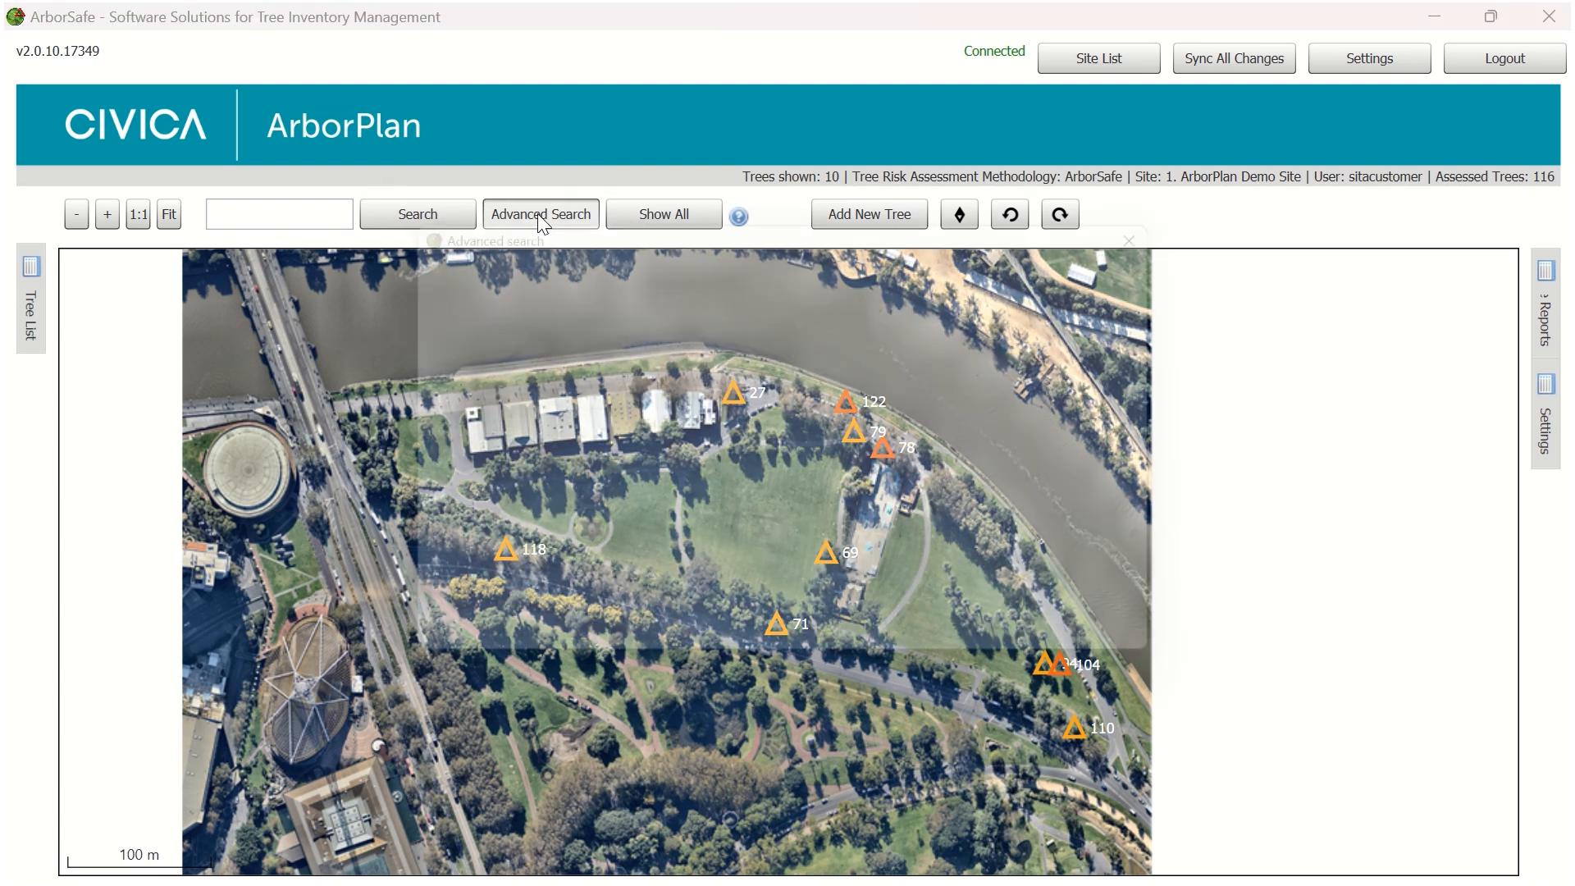
pyautogui.click(1065, 387)
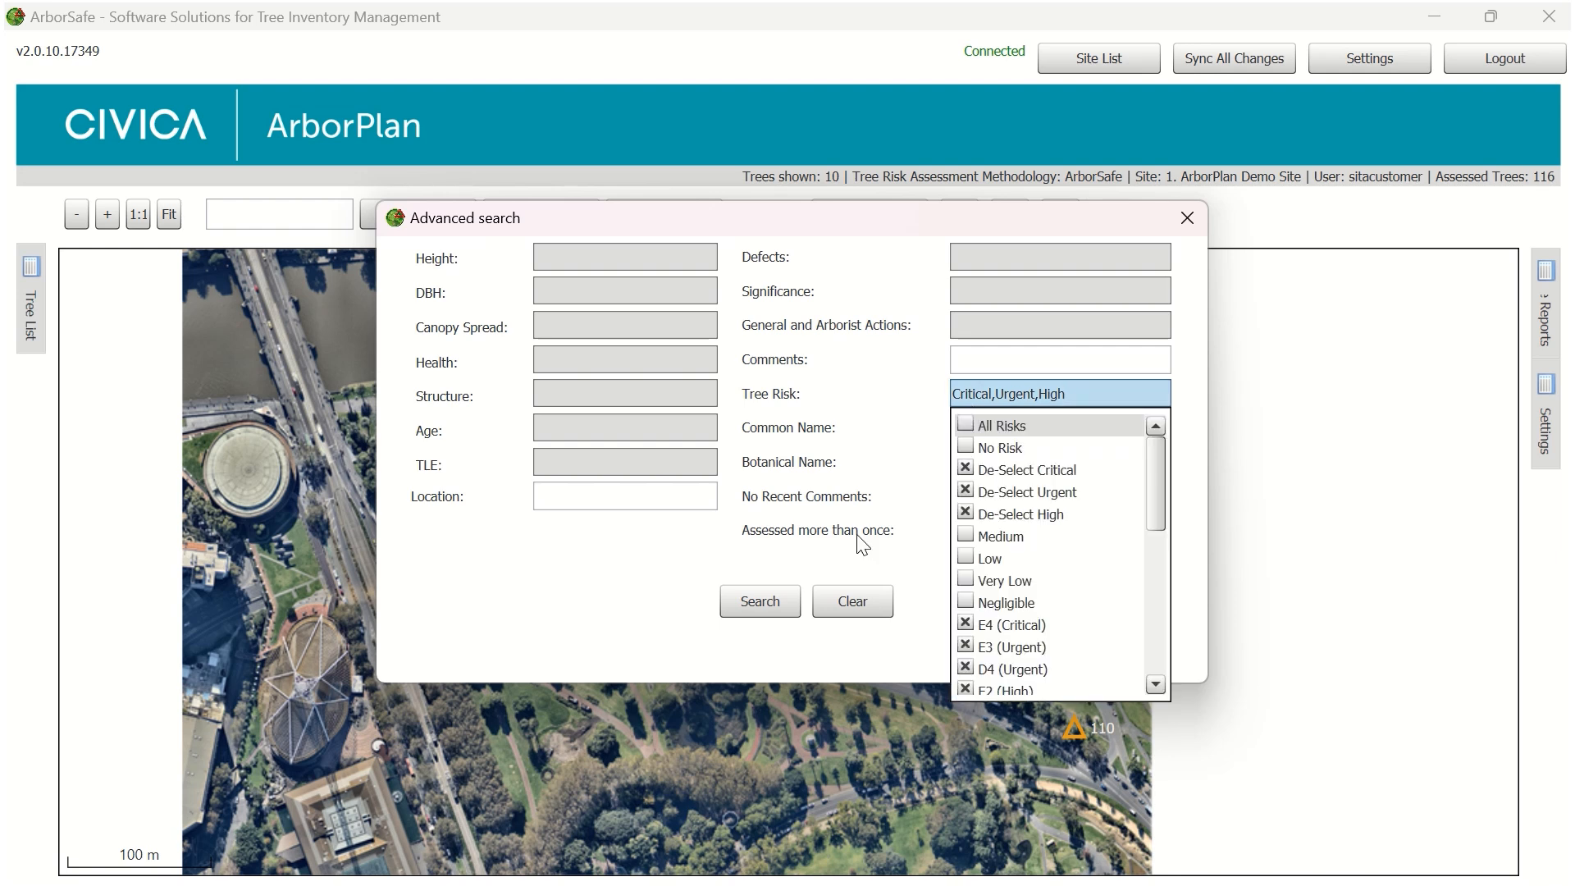
pyautogui.click(966, 470)
pyautogui.click(975, 494)
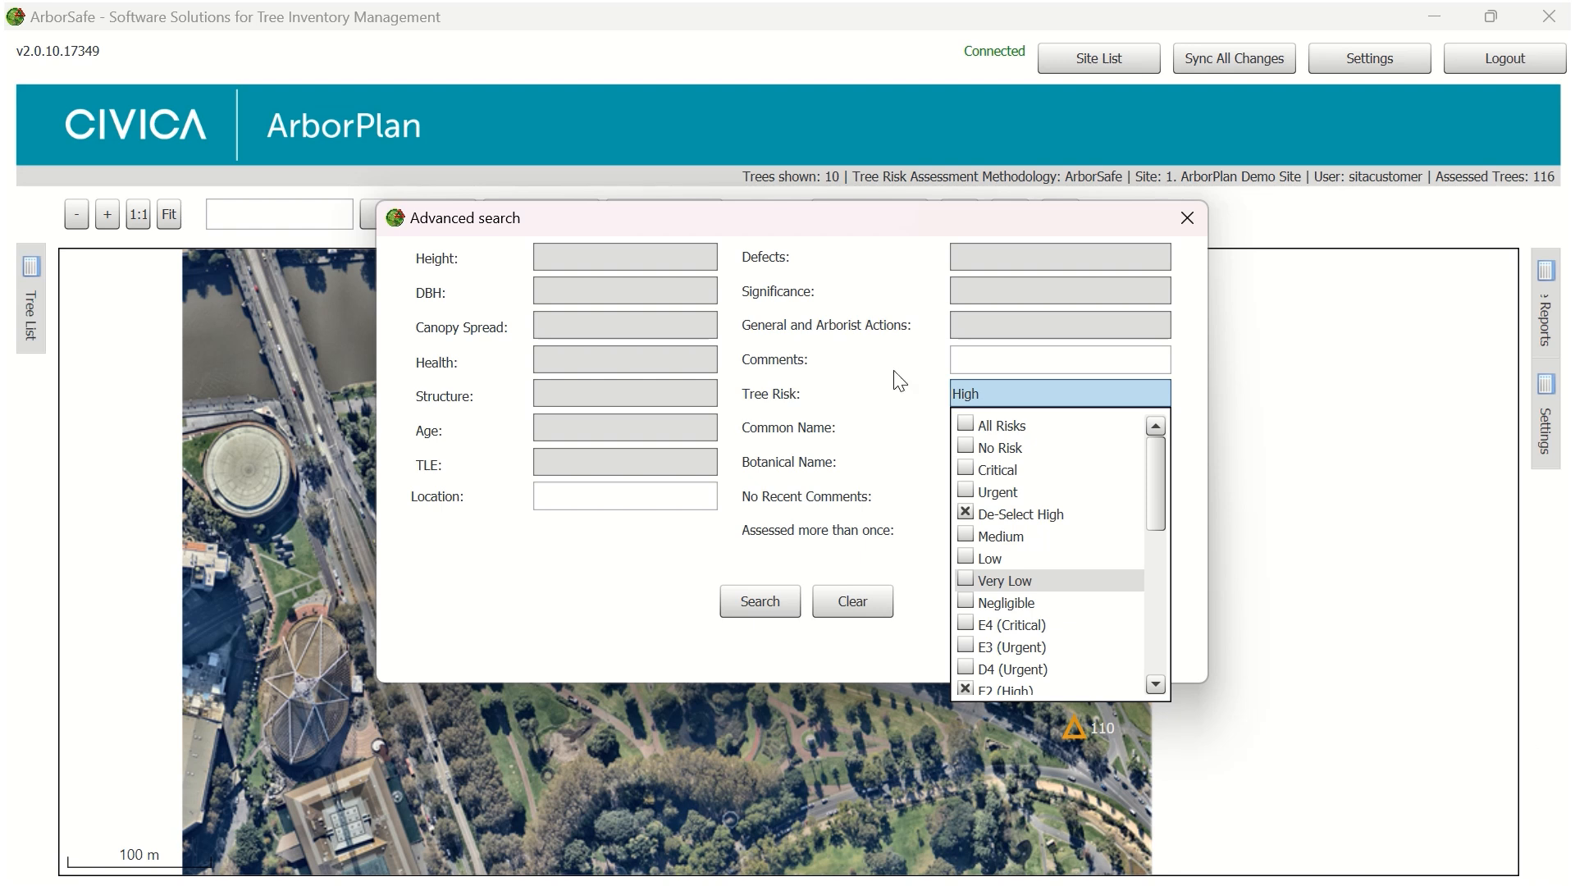
# Set the General and Arborist Actions filter to Removal and run the advanced search
pyautogui.click(1025, 340)
pyautogui.click(1025, 338)
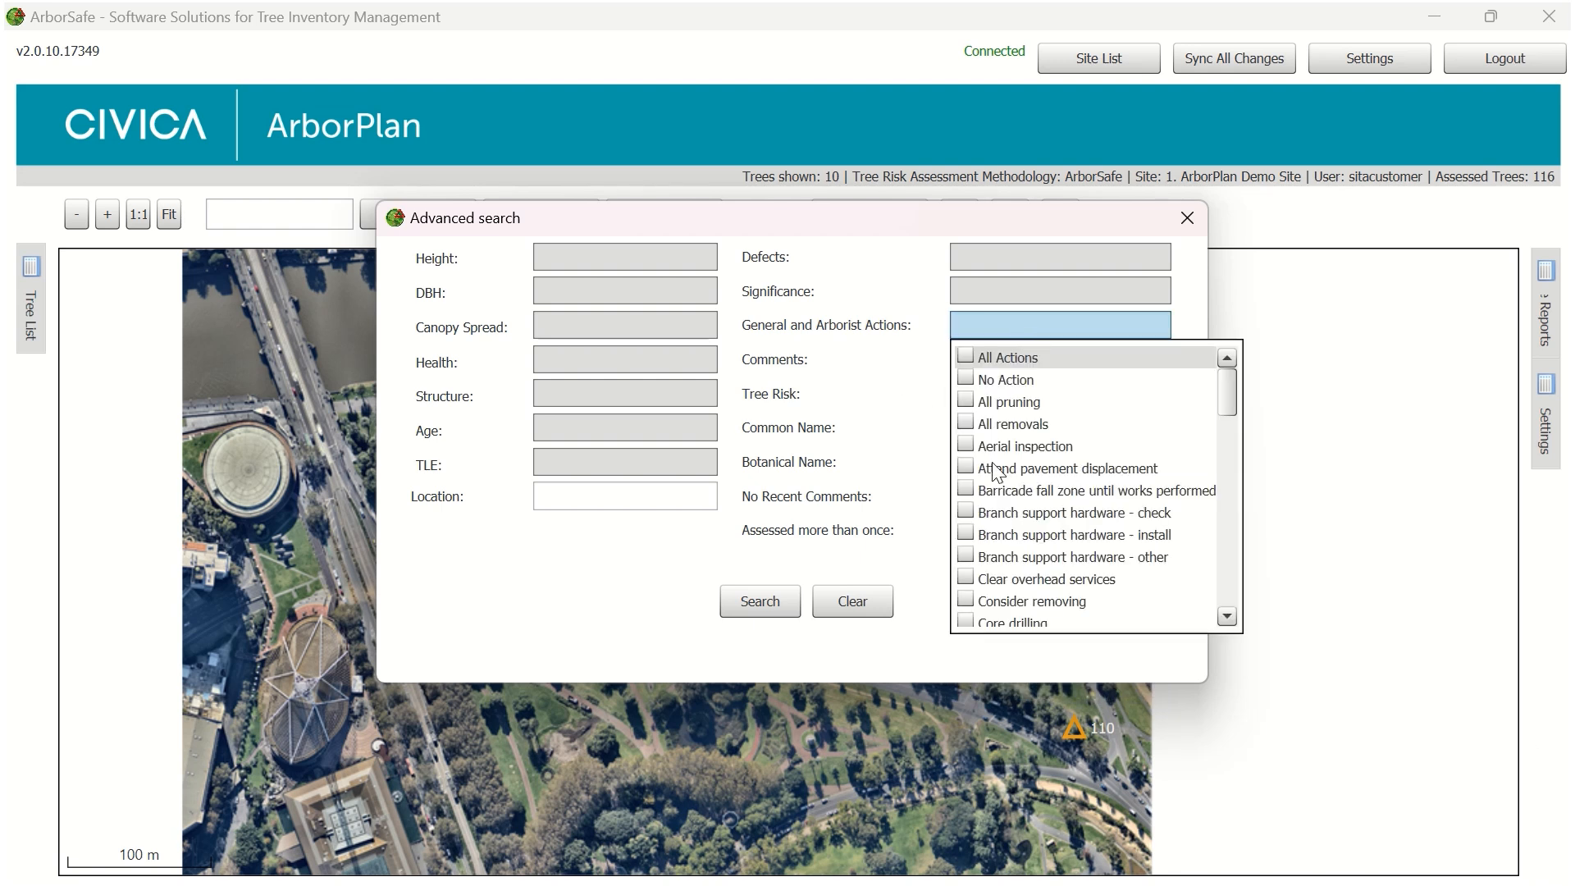
pyautogui.scroll(-3, 1051, 533)
pyautogui.scroll(-4, 1053, 542)
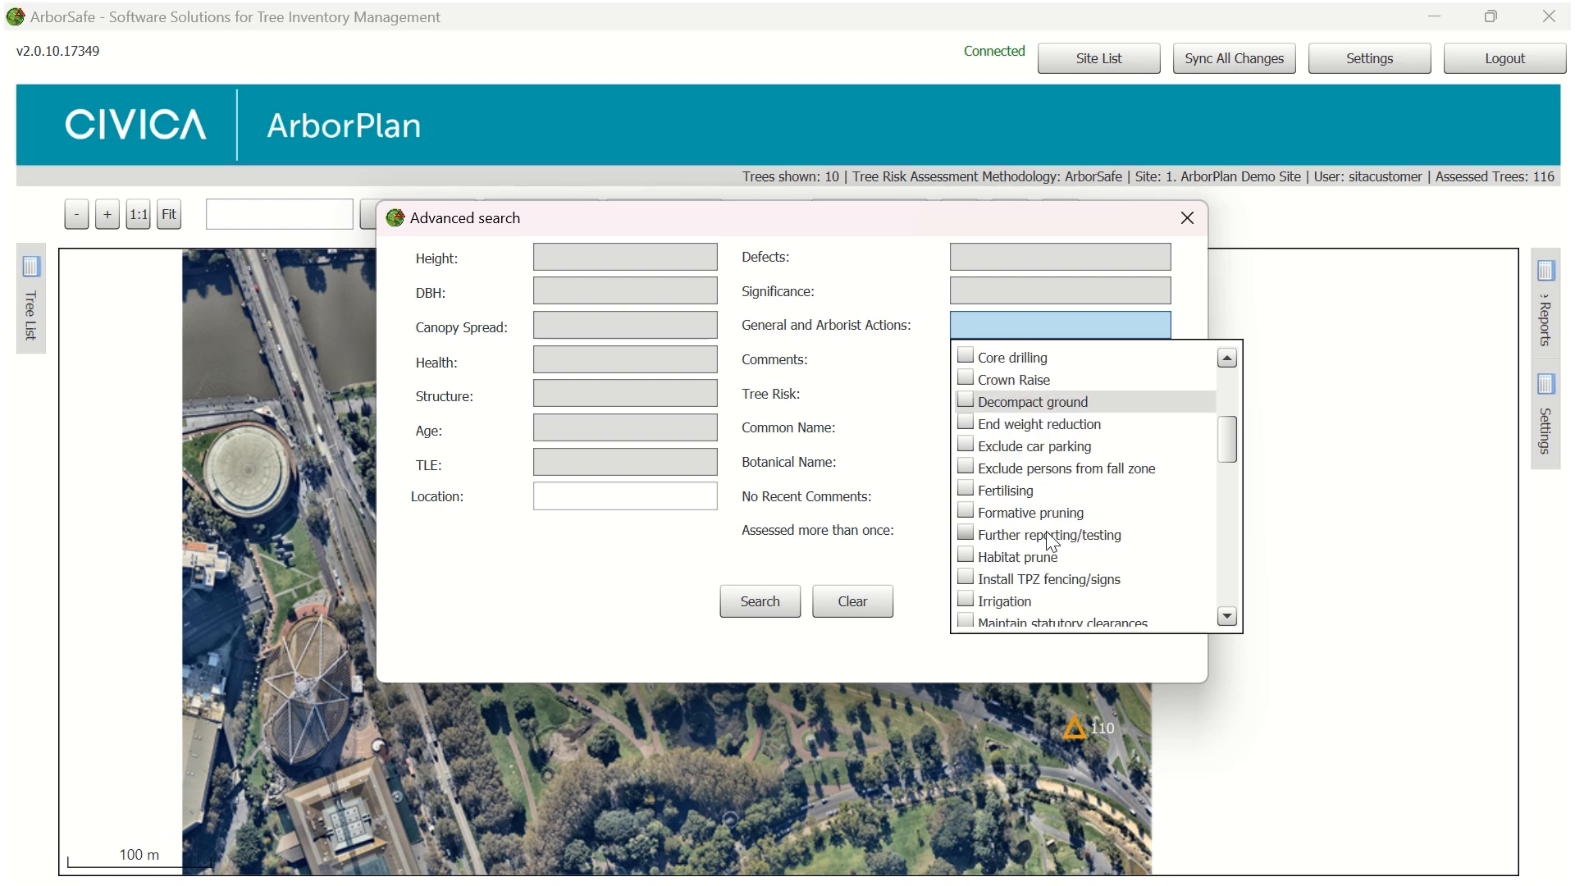
pyautogui.click(967, 578)
pyautogui.click(762, 608)
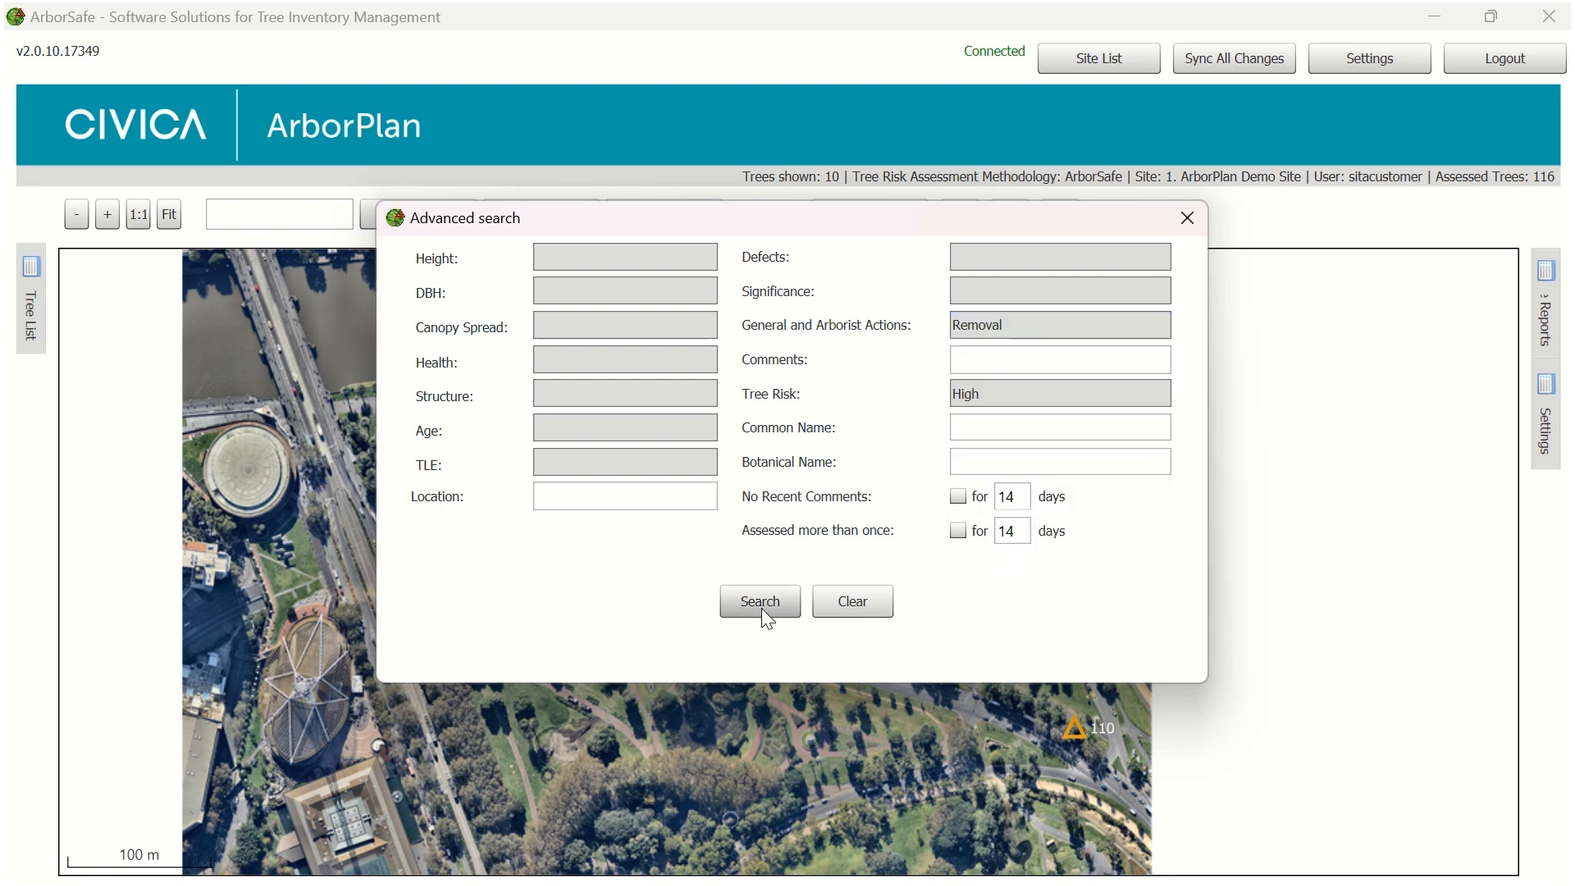
pyautogui.click(760, 603)
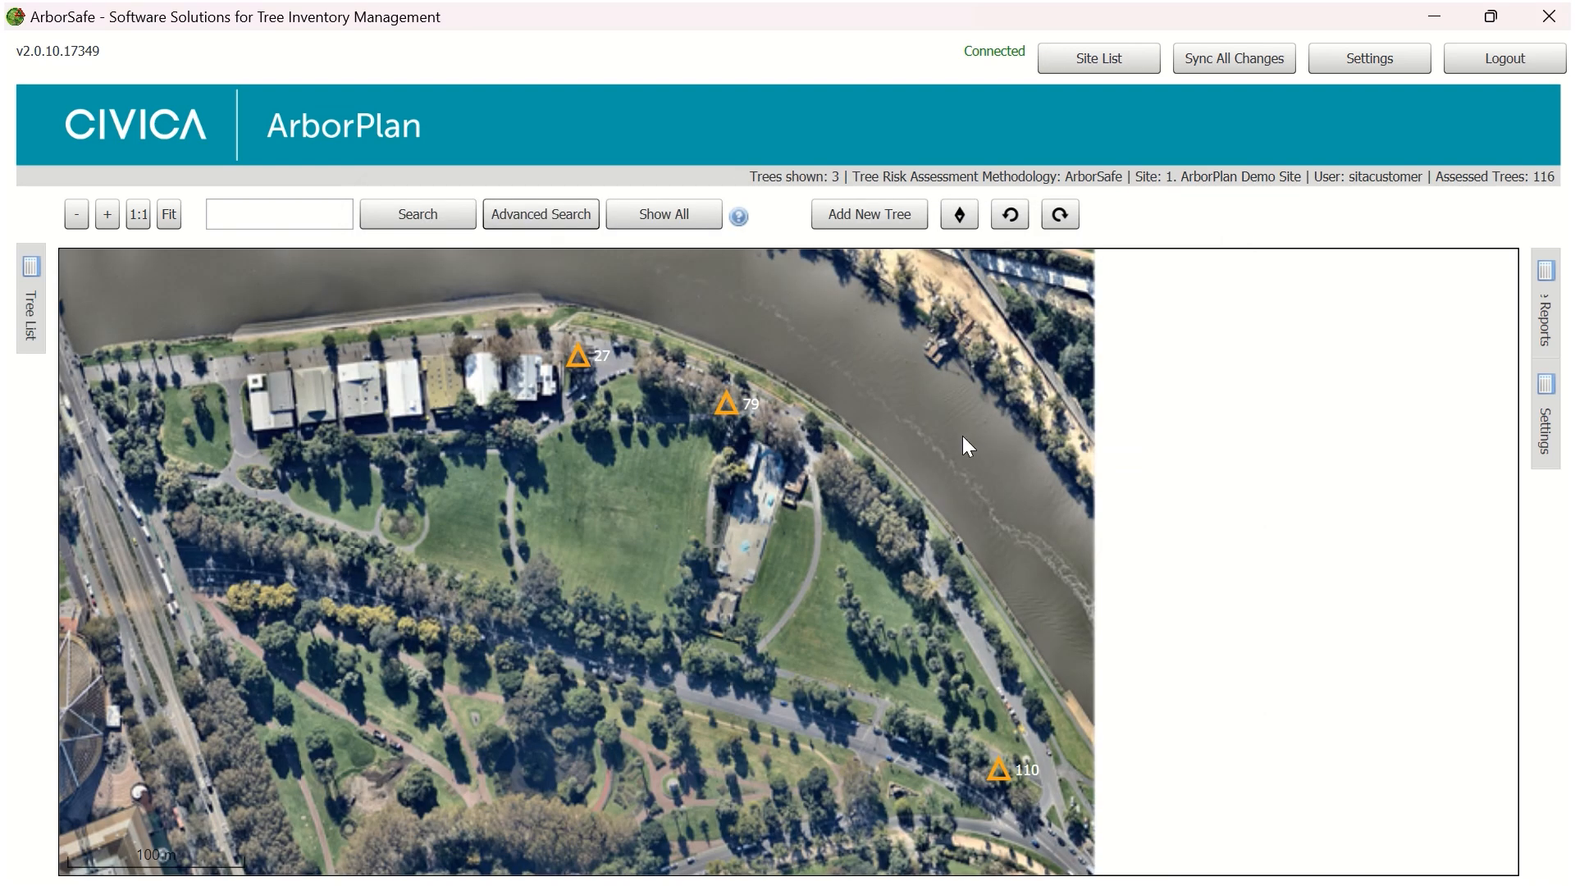